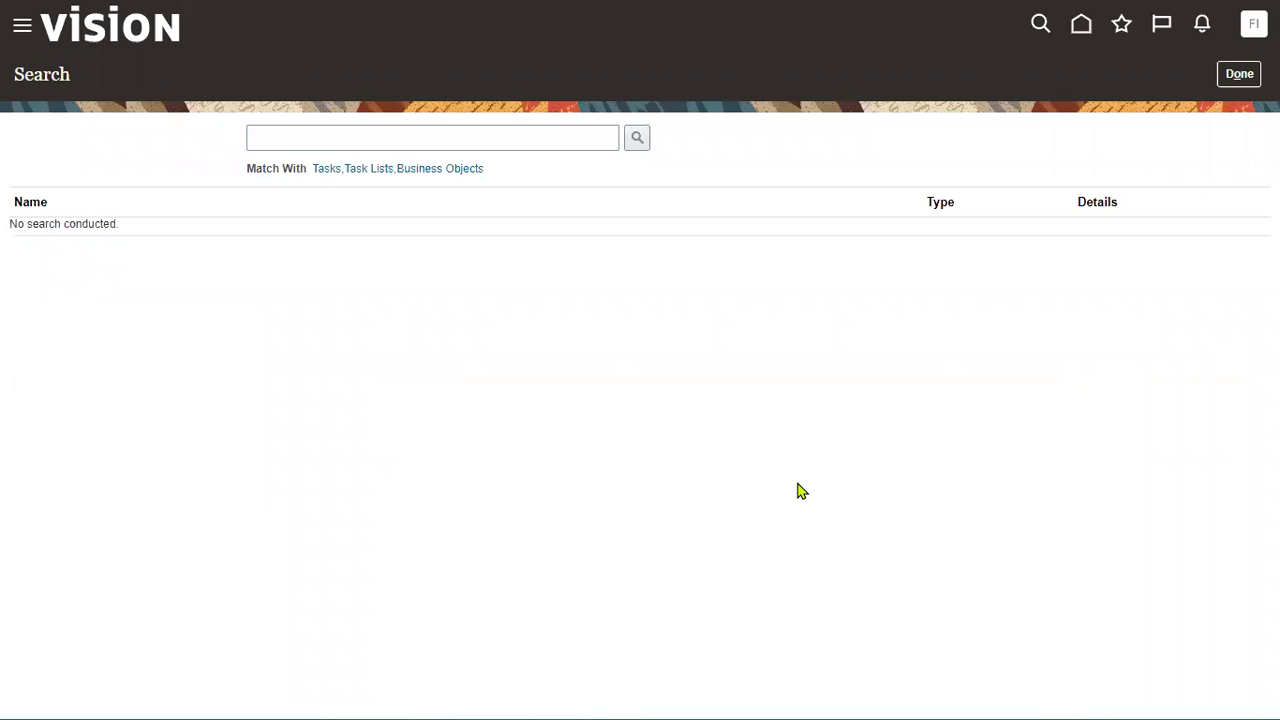
Search setup tasks for 'define documents' and open the Define Documents task list.
{"action": "left_click", "coordinate": [333, 140]}
{"action": "type", "text": "de"}
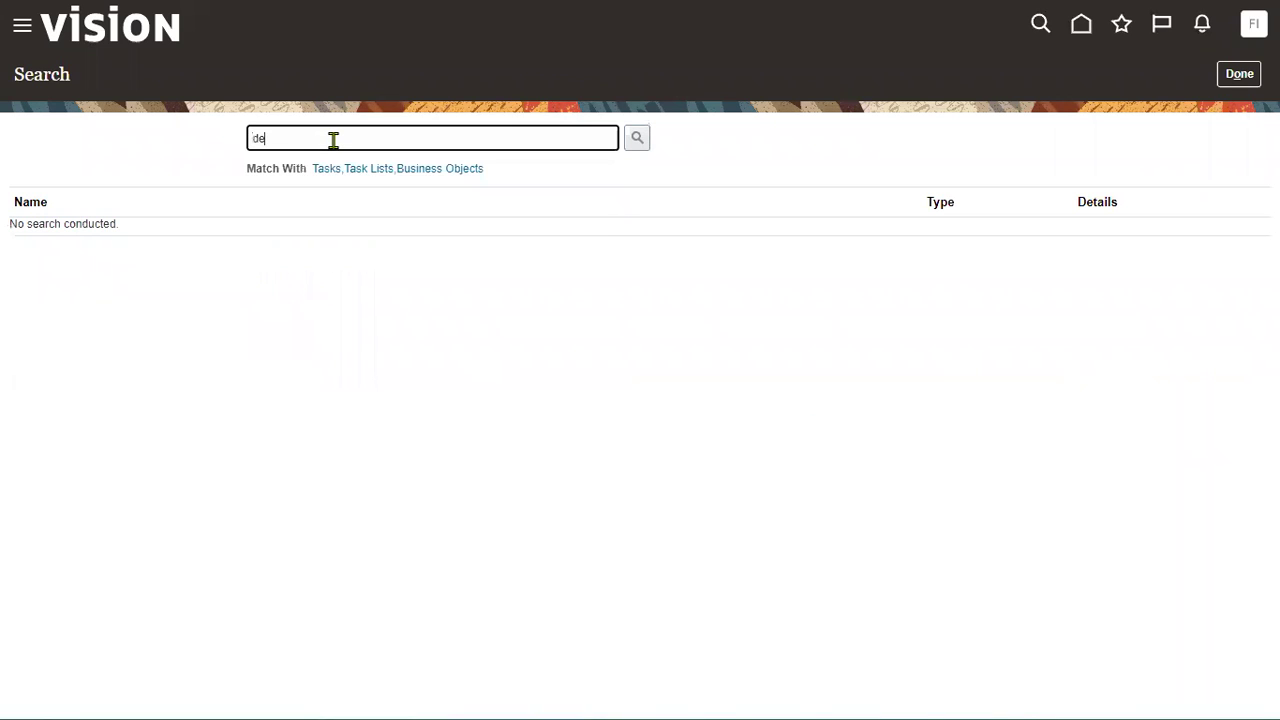
{"action": "type", "text": "fine documents"}
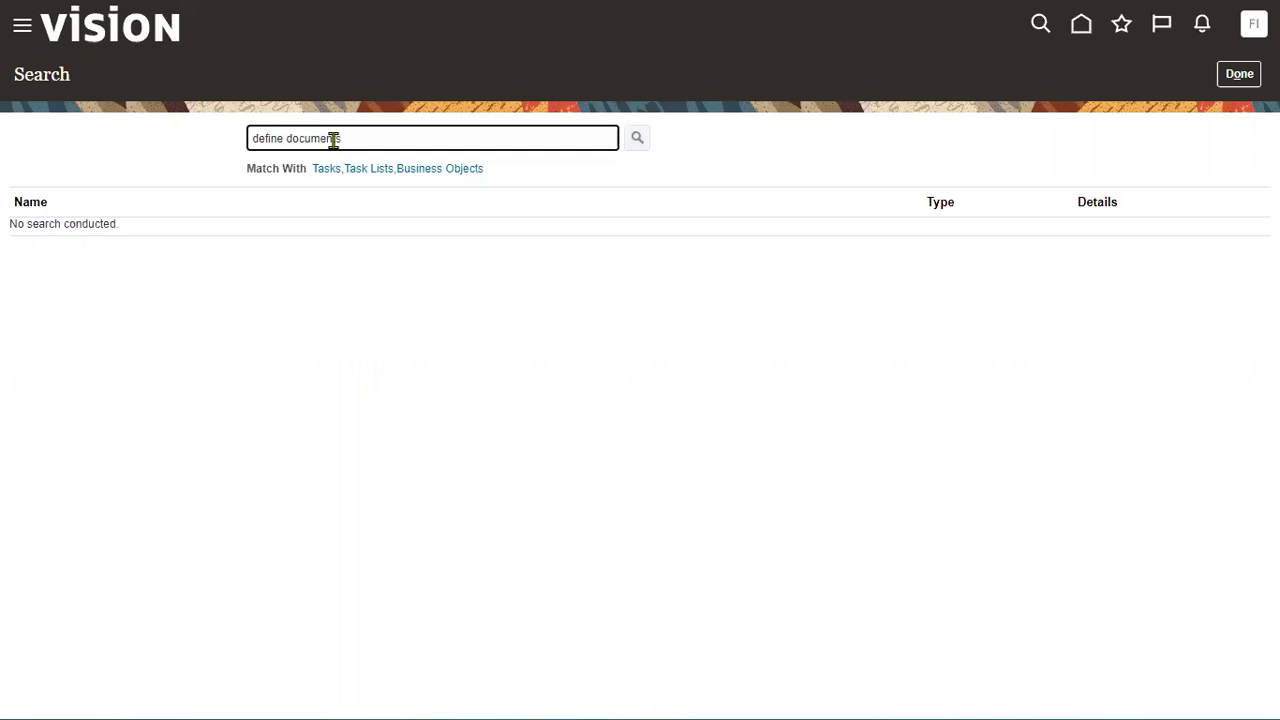
{"action": "key", "text": "Return"}
{"action": "left_click", "coordinate": [98, 233]}
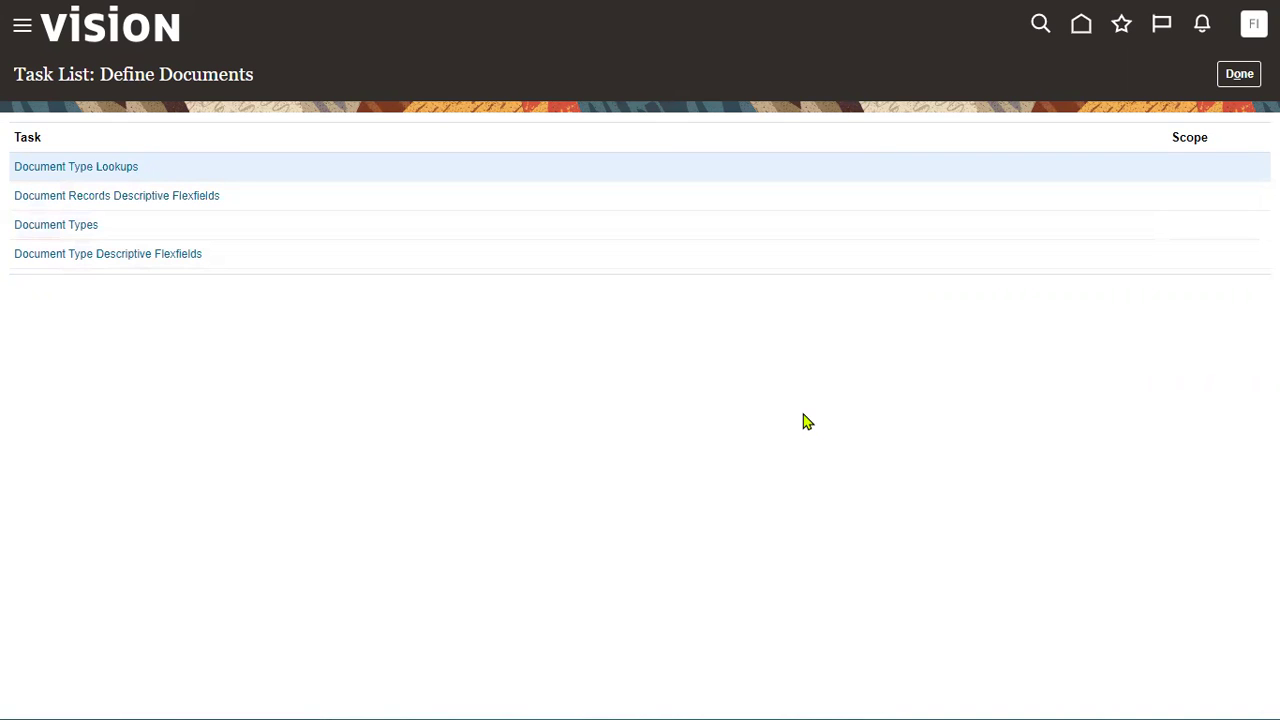
Open Document Type Lookups and add a new DOCUMENT_CATEGORY lookup code row.
{"action": "left_click", "coordinate": [94, 168]}
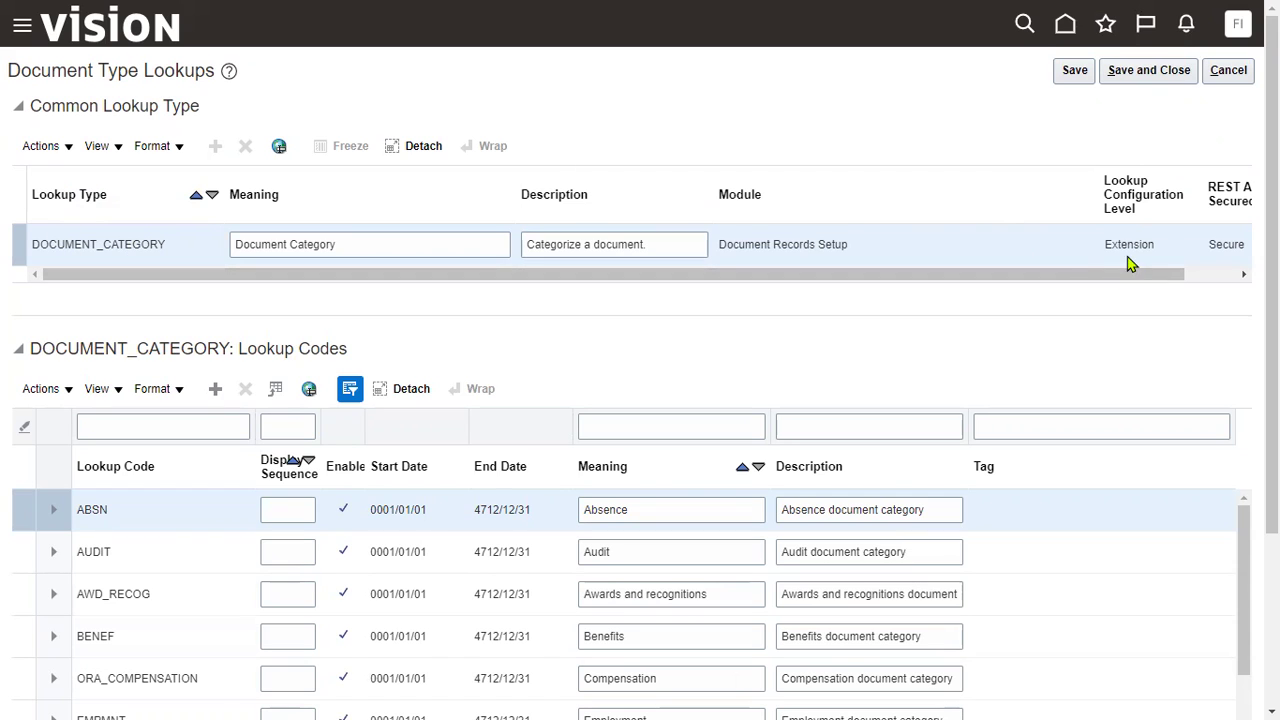
{"action": "left_click_drag", "start_coordinate": [1105, 247], "coordinate": [1157, 250]}
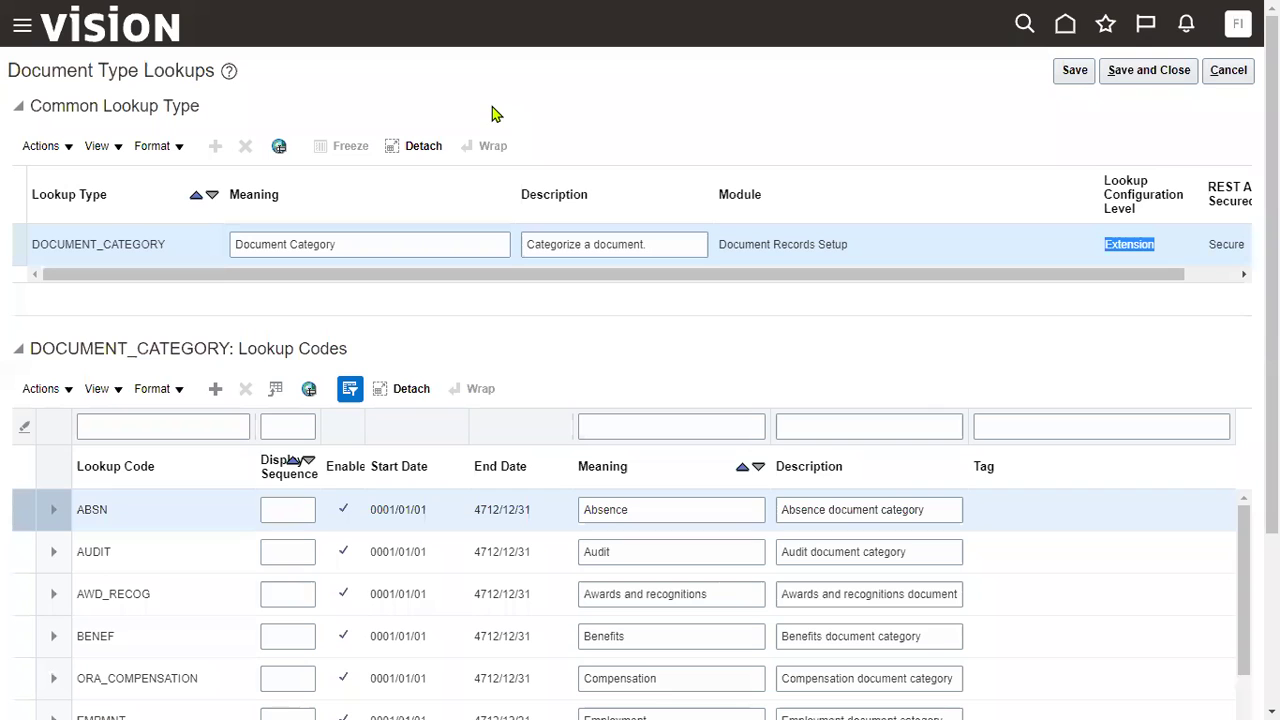
{"action": "mouse_move", "coordinate": [212, 367]}
{"action": "left_mouse_down"}
{"action": "mouse_move", "coordinate": [196, 390]}
{"action": "mouse_move", "coordinate": [212, 368]}
{"action": "mouse_move", "coordinate": [234, 400]}
{"action": "mouse_move", "coordinate": [262, 392]}
{"action": "mouse_move", "coordinate": [258, 408]}
{"action": "left_mouse_up"}
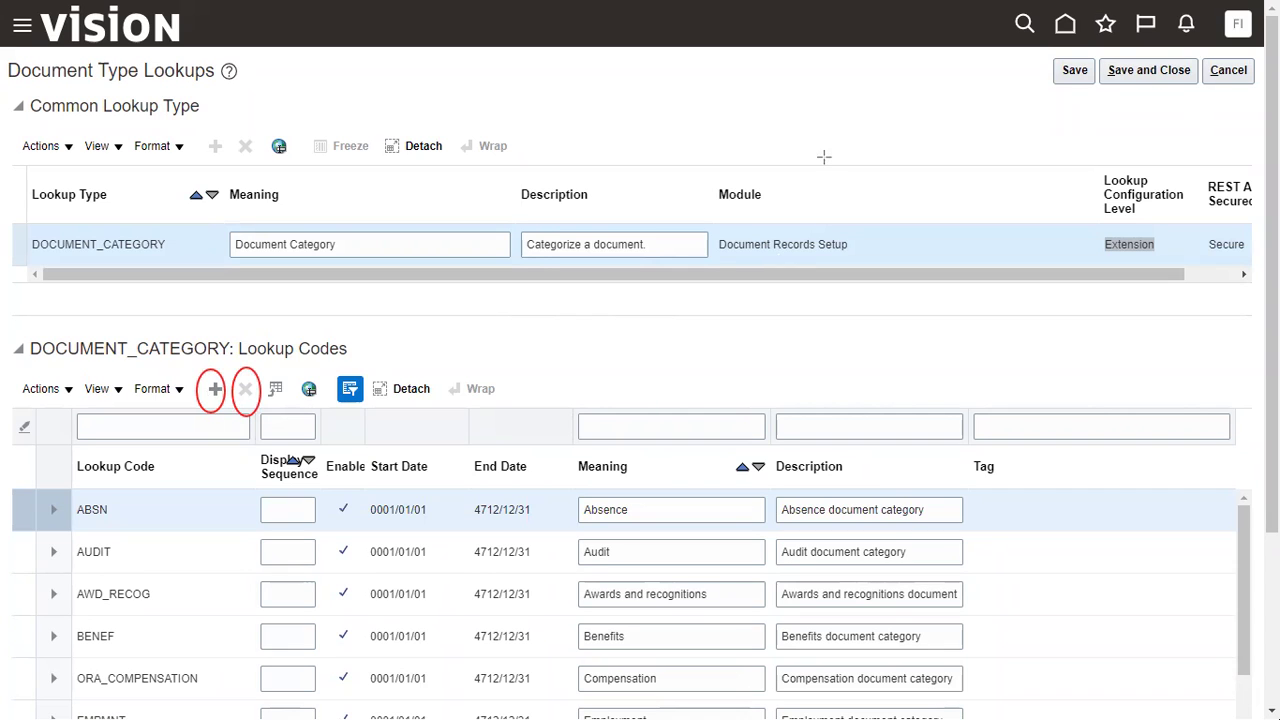
{"action": "left_click", "coordinate": [214, 392]}
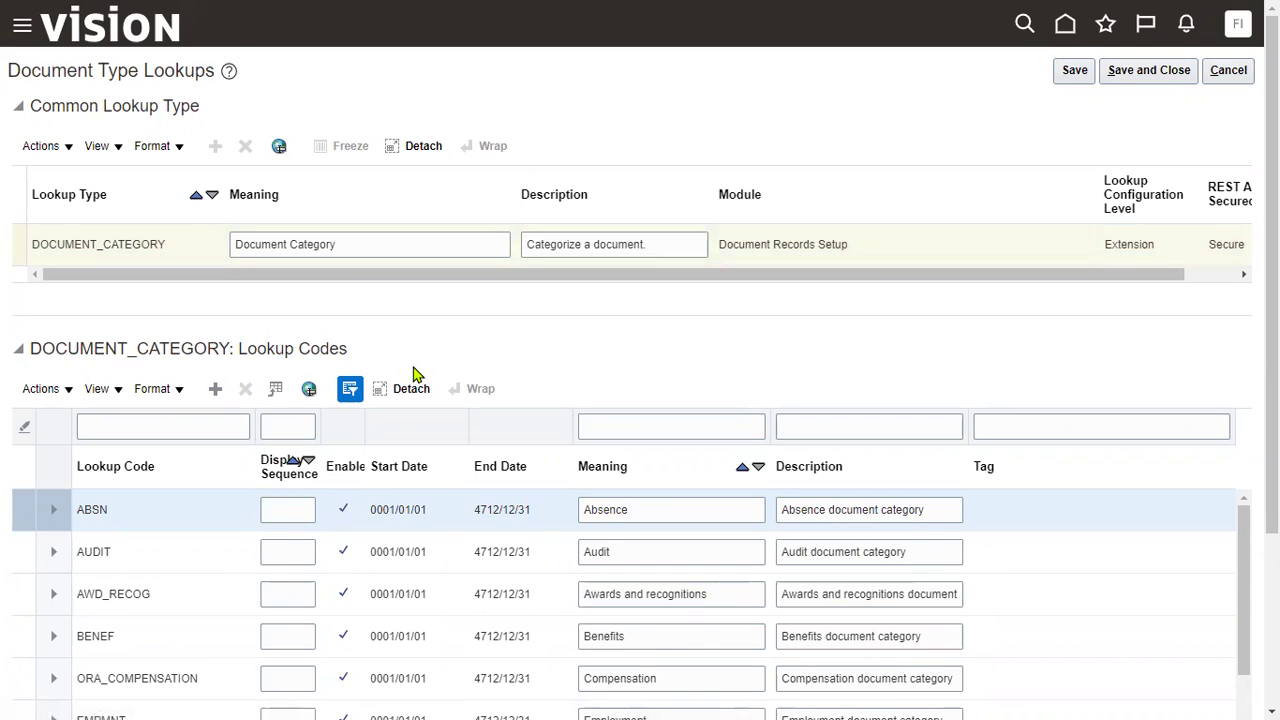
Enter lookup code EMP_LEGAL with display sequence 1 in the new row.
{"action": "left_click", "coordinate": [153, 503]}
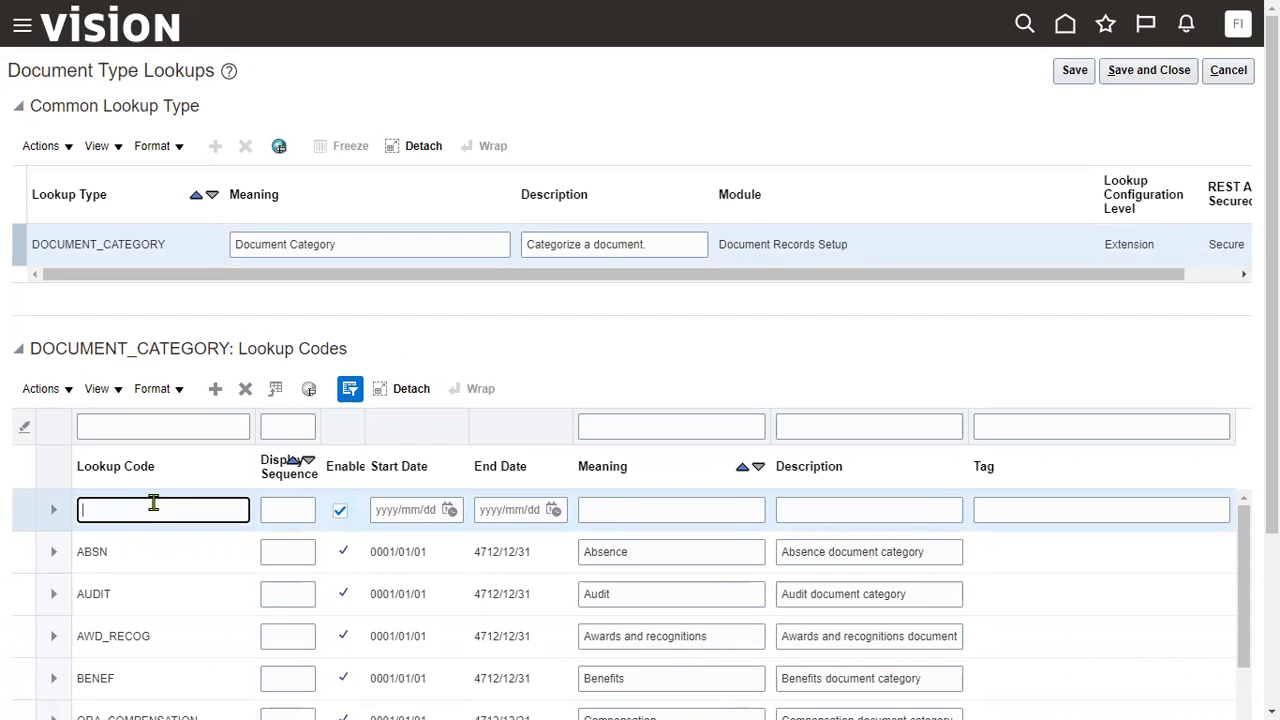
{"action": "type", "text": "ano"}
{"action": "key", "text": "BackSpace"}
{"action": "key", "text": "BackSpace"}
{"action": "key", "text": "BackSpace"}
{"action": "type", "text": "EMP_LEGAL"}
{"action": "key", "text": "Tab"}
{"action": "type", "text": "1"}
{"action": "key", "text": "Tab"}
{"action": "key", "text": "Tab"}
{"action": "type", "text": "1/1/2020"}
{"action": "key", "text": "Tab"}
{"action": "key", "text": "Tab"}
{"action": "key", "text": "shift+Tab"}
{"action": "key", "text": "shift+Tab"}
{"action": "type", "text": "1/1/1999"}
{"action": "key", "text": "Tab"}
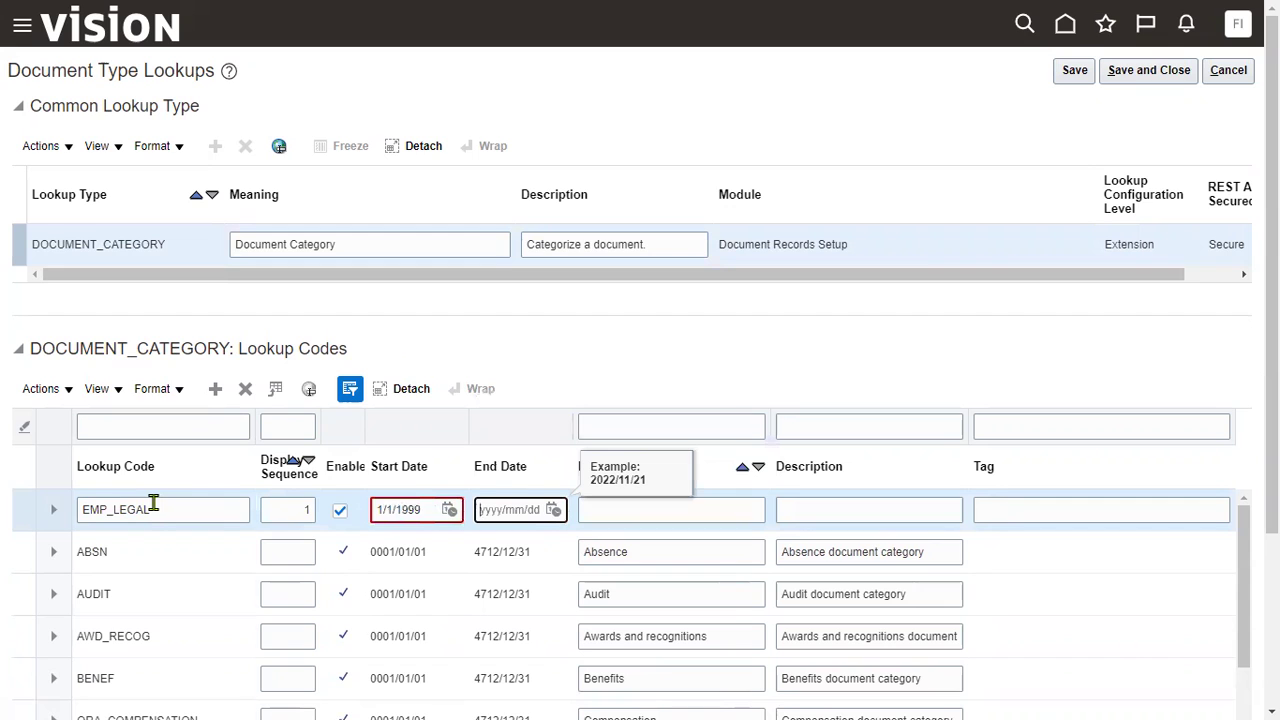
Set the start date to 1 January 2000 using the calendar.
{"action": "left_click", "coordinate": [450, 509]}
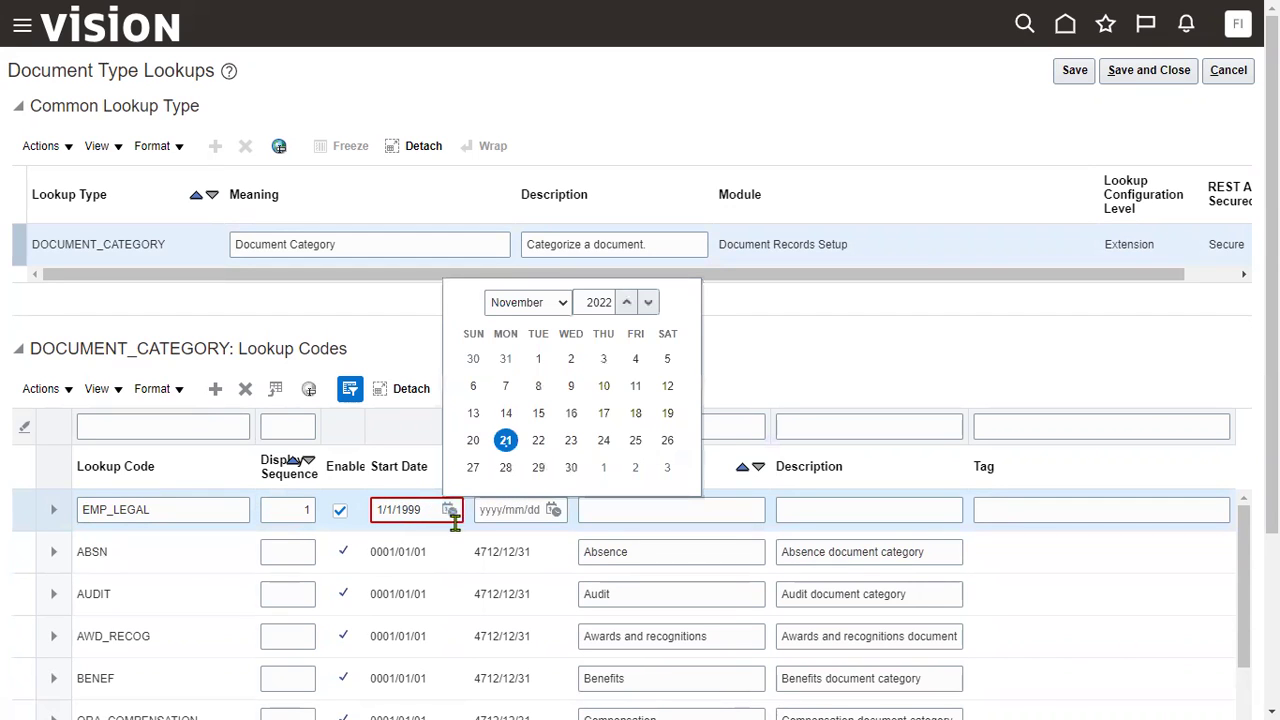
{"action": "left_click", "coordinate": [548, 301]}
{"action": "left_click", "coordinate": [551, 325]}
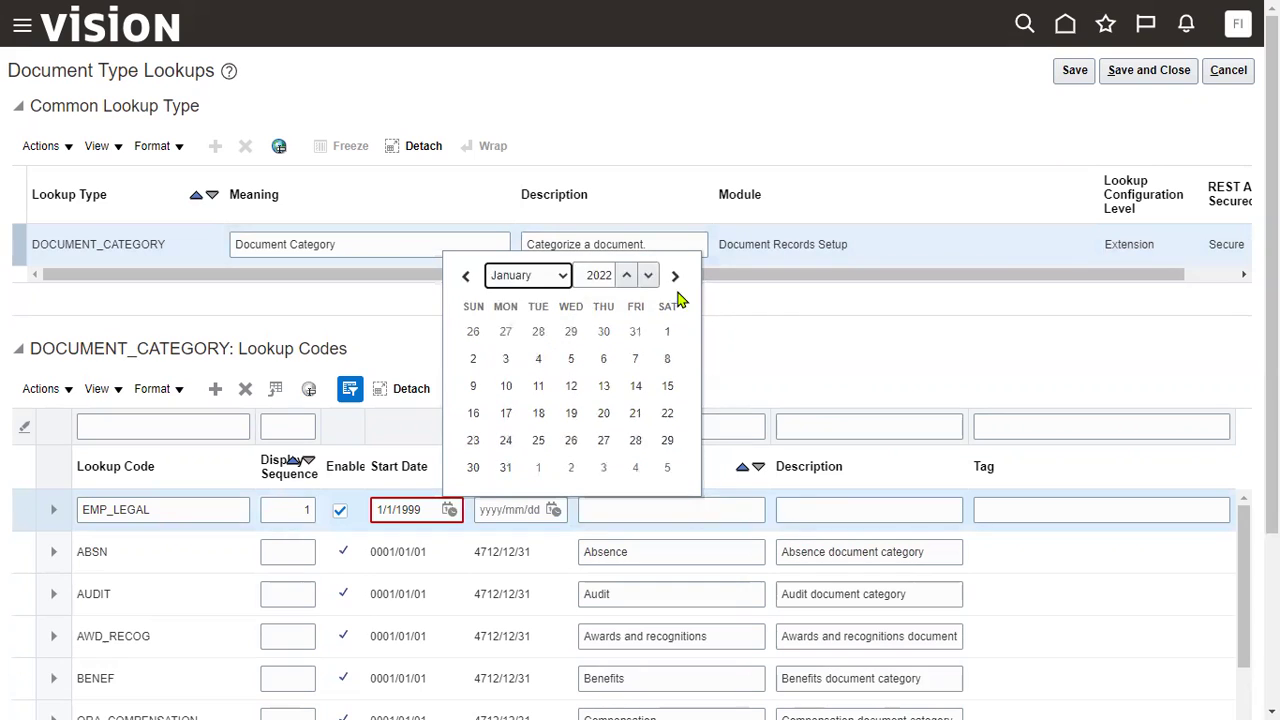
{"action": "double_click", "coordinate": [599, 275]}
{"action": "type", "text": "2022"}
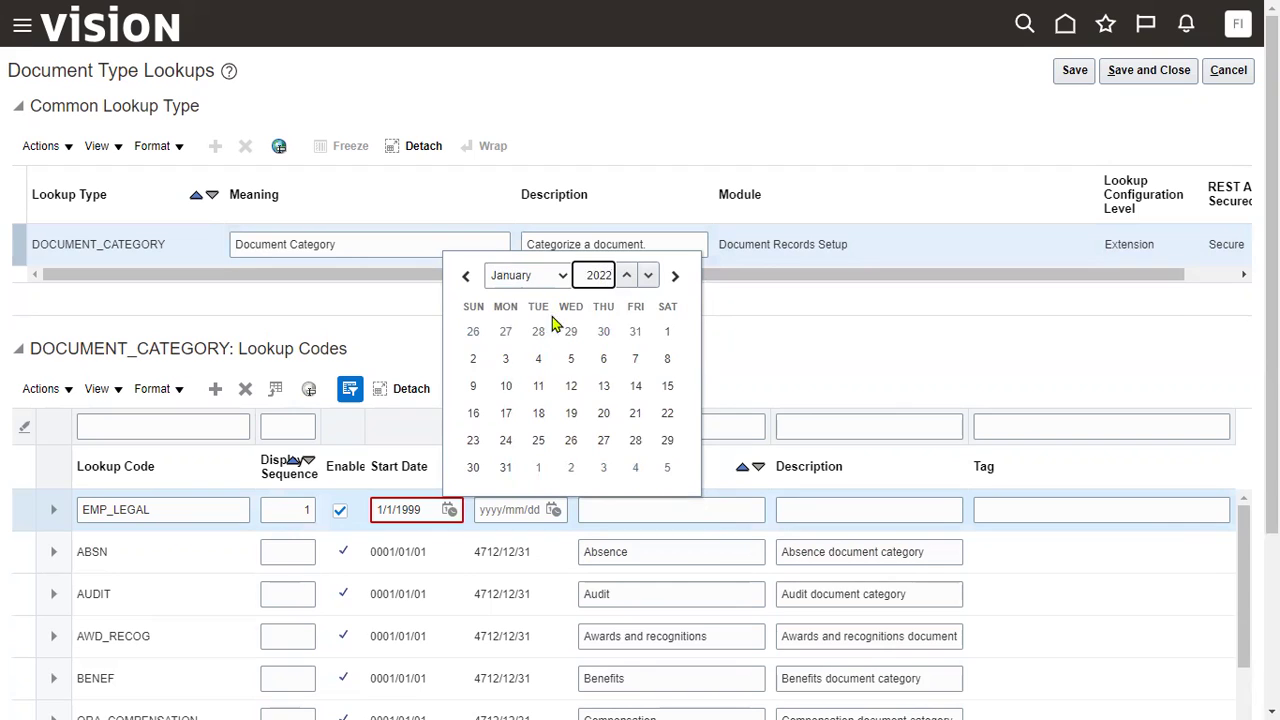
{"action": "left_click_drag", "start_coordinate": [605, 275], "coordinate": [618, 280]}
{"action": "key", "text": "BackSpace"}
{"action": "key", "text": "BackSpace"}
{"action": "key", "text": "BackSpace"}
{"action": "key", "text": "BackSpace"}
{"action": "type", "text": "2000"}
{"action": "left_click", "coordinate": [667, 332]}
Give it the meaning 'Employee Legal Aggrement' and save and close the lookups.
{"action": "left_click", "coordinate": [595, 513]}
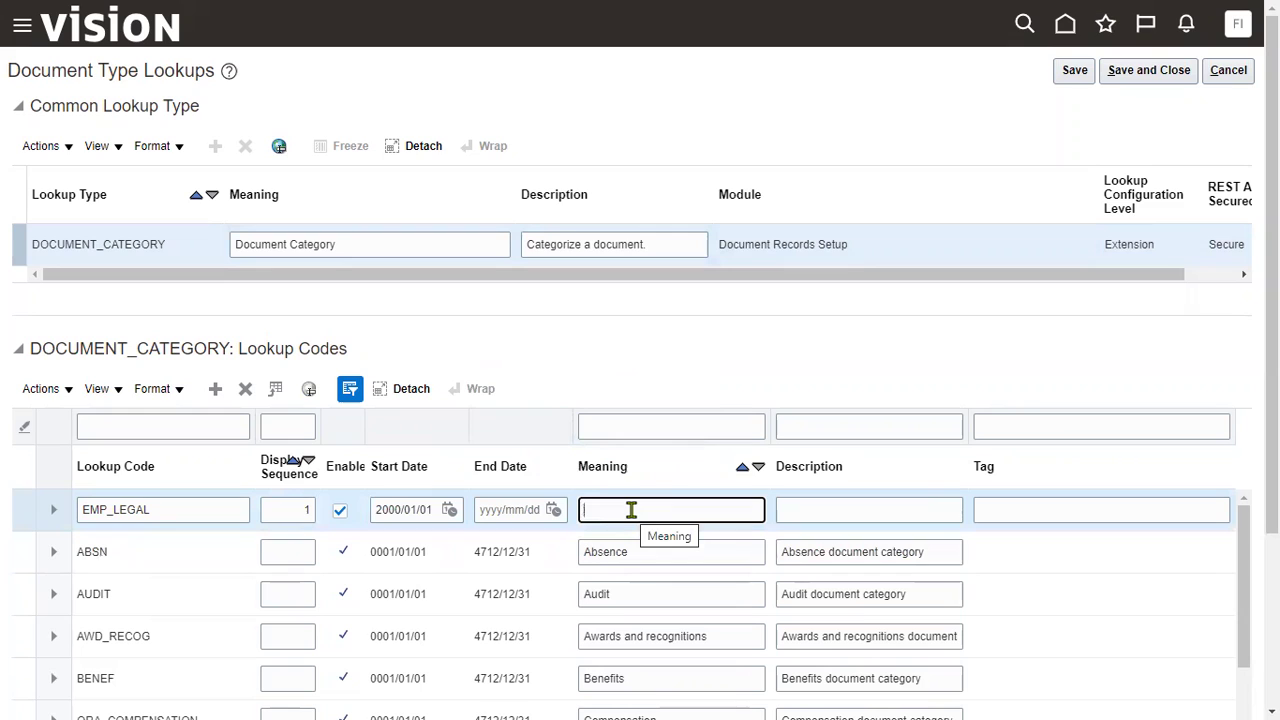
{"action": "type", "text": "Emplo"}
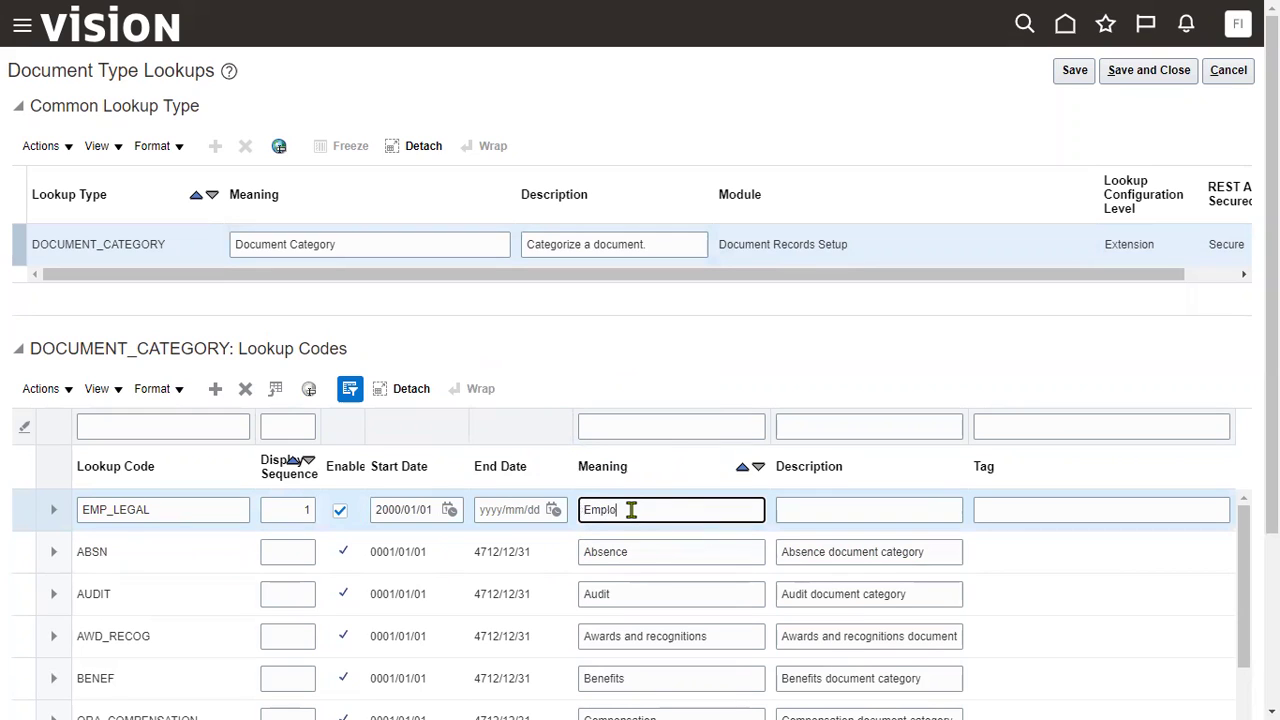
{"action": "type", "text": "yee Legal Aggrement"}
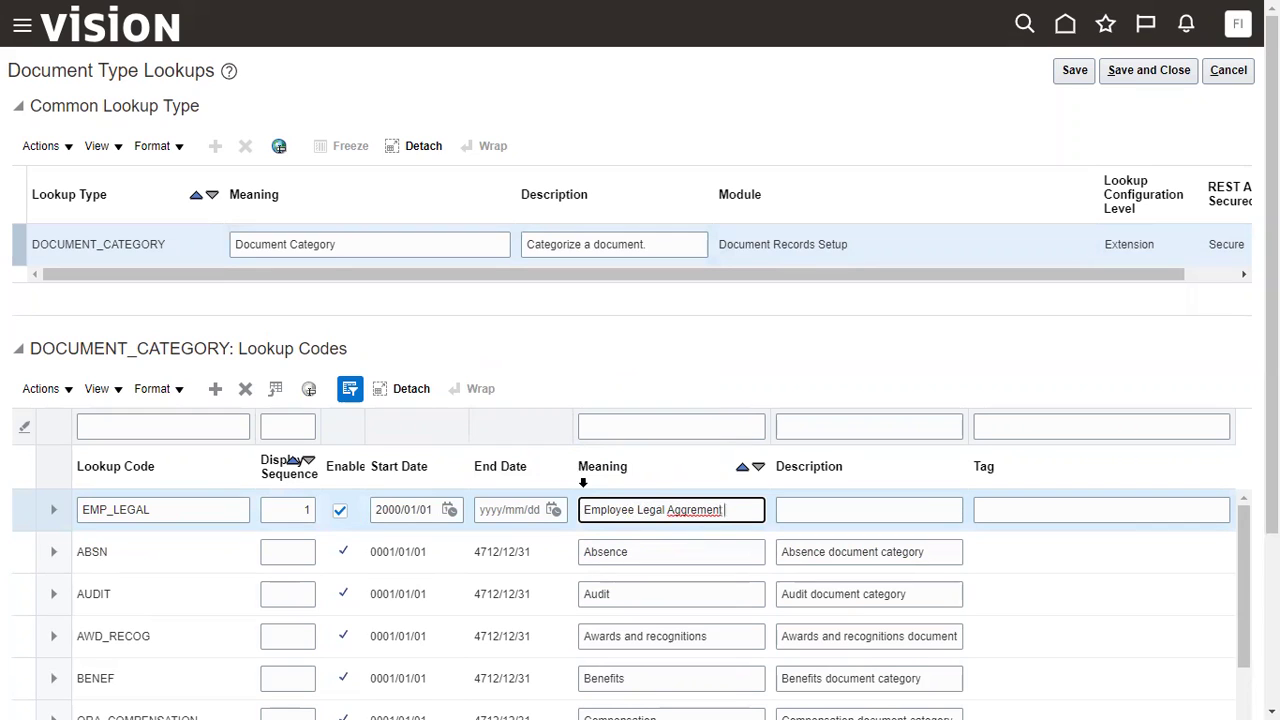
{"action": "triple_click", "coordinate": [703, 513]}
{"action": "right_click", "coordinate": [703, 513]}
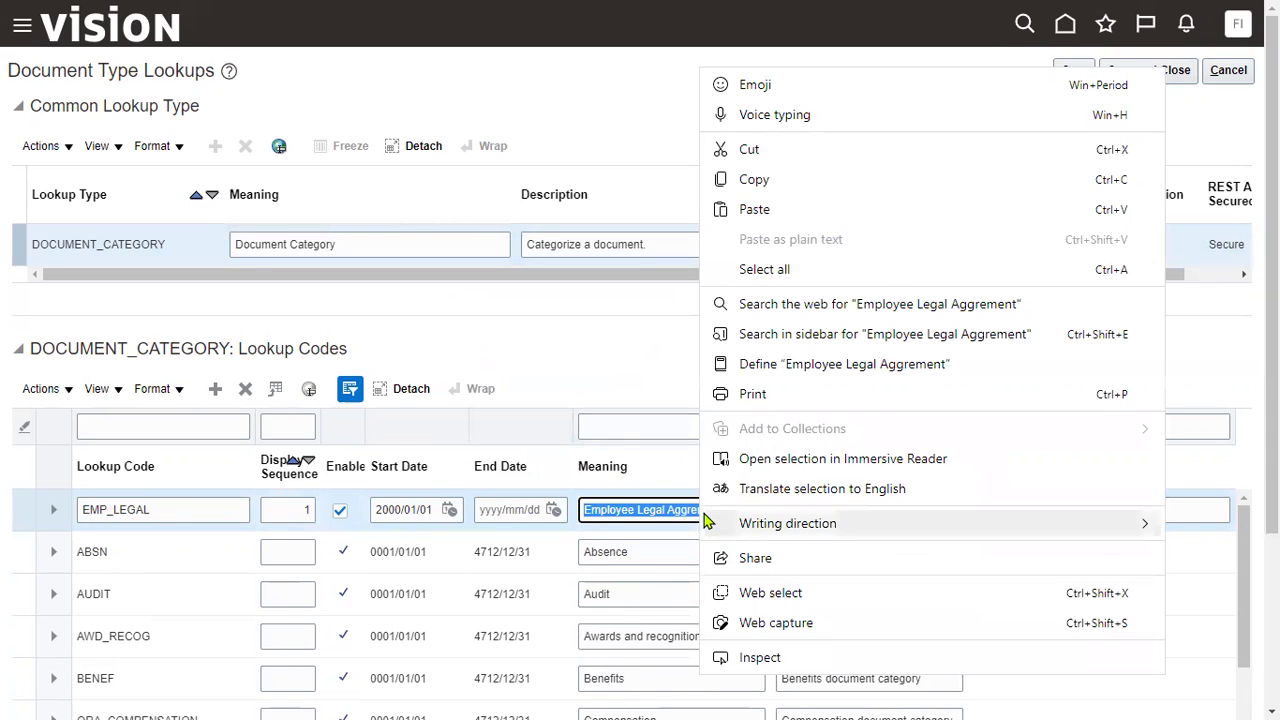
{"action": "left_click", "coordinate": [676, 512]}
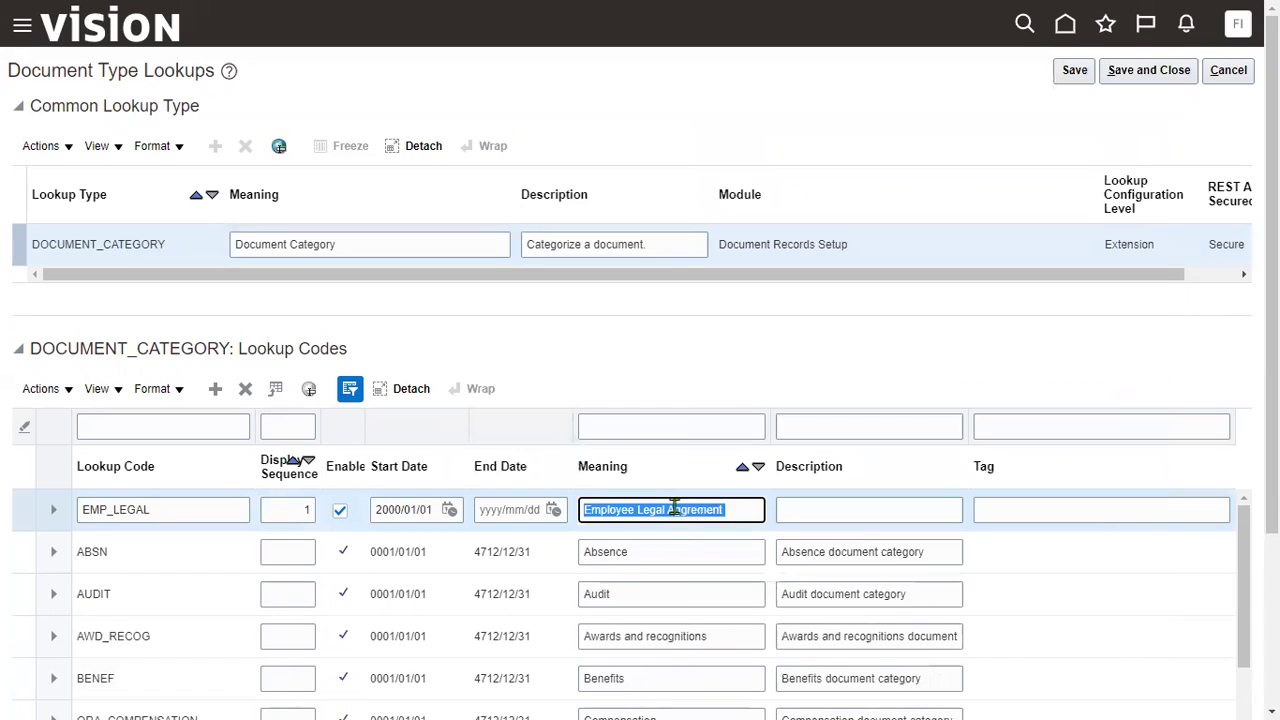
{"action": "left_click", "coordinate": [674, 511]}
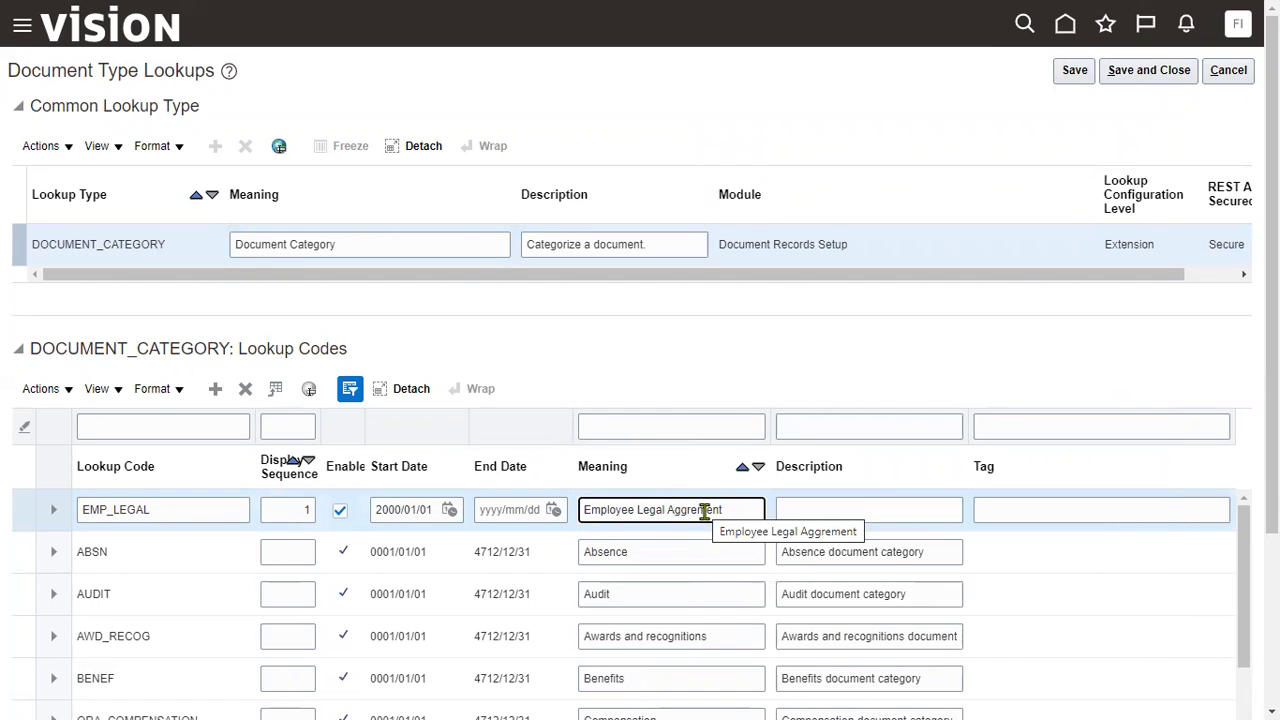
{"action": "triple_click", "coordinate": [705, 512]}
{"action": "right_click", "coordinate": [704, 512]}
{"action": "left_click", "coordinate": [662, 392]}
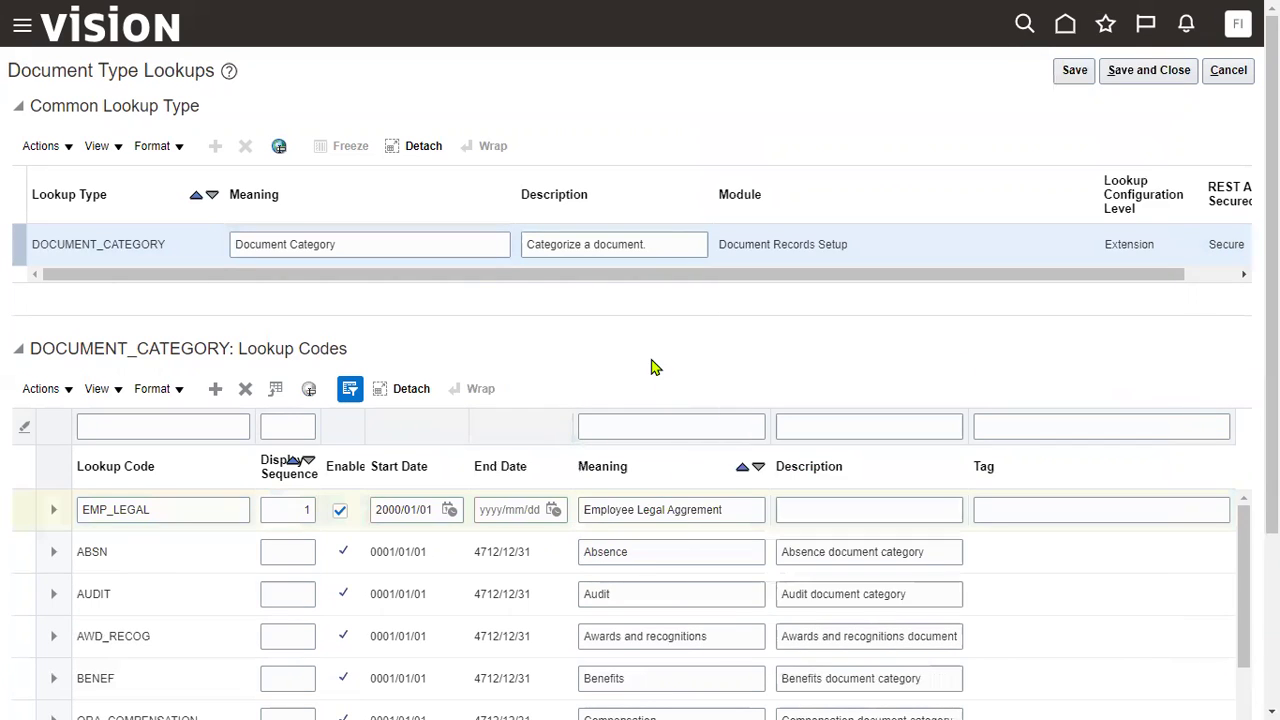
{"action": "left_click", "coordinate": [1127, 76]}
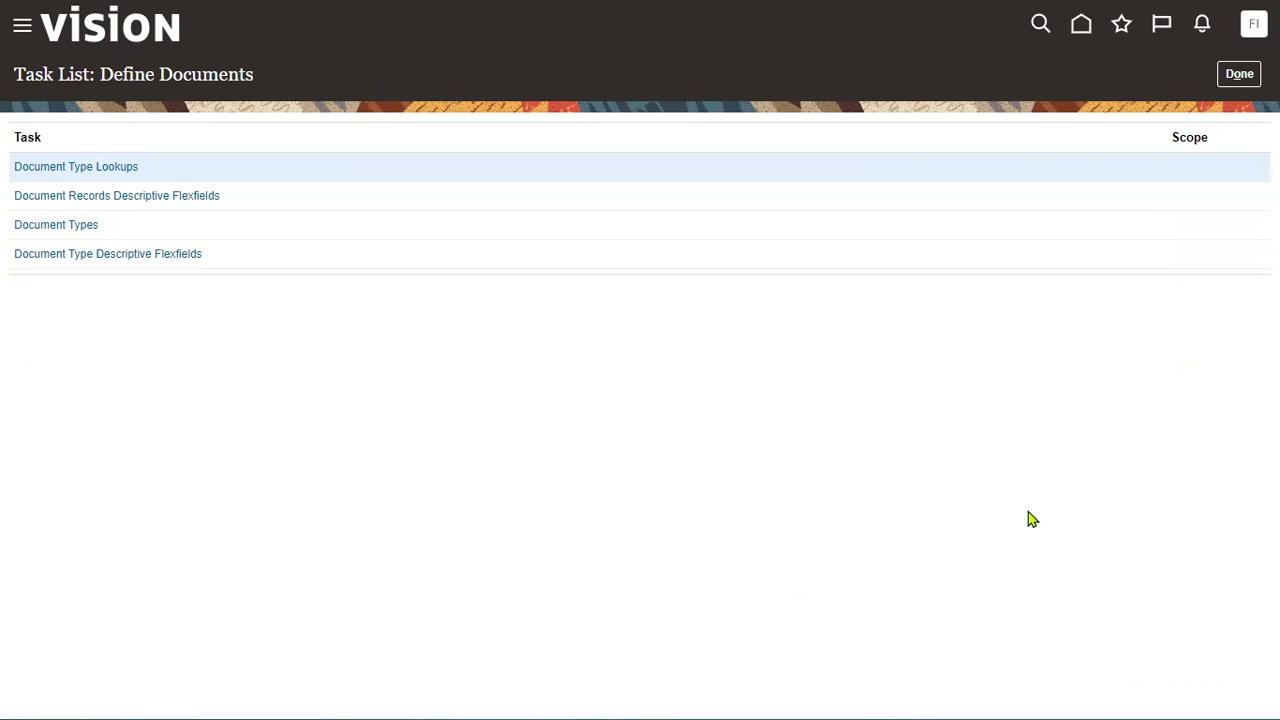
Switch to the PowerPoint slides with Alt+Tab, then back to the browser.
{"action": "key", "text": "alt+Tab"}
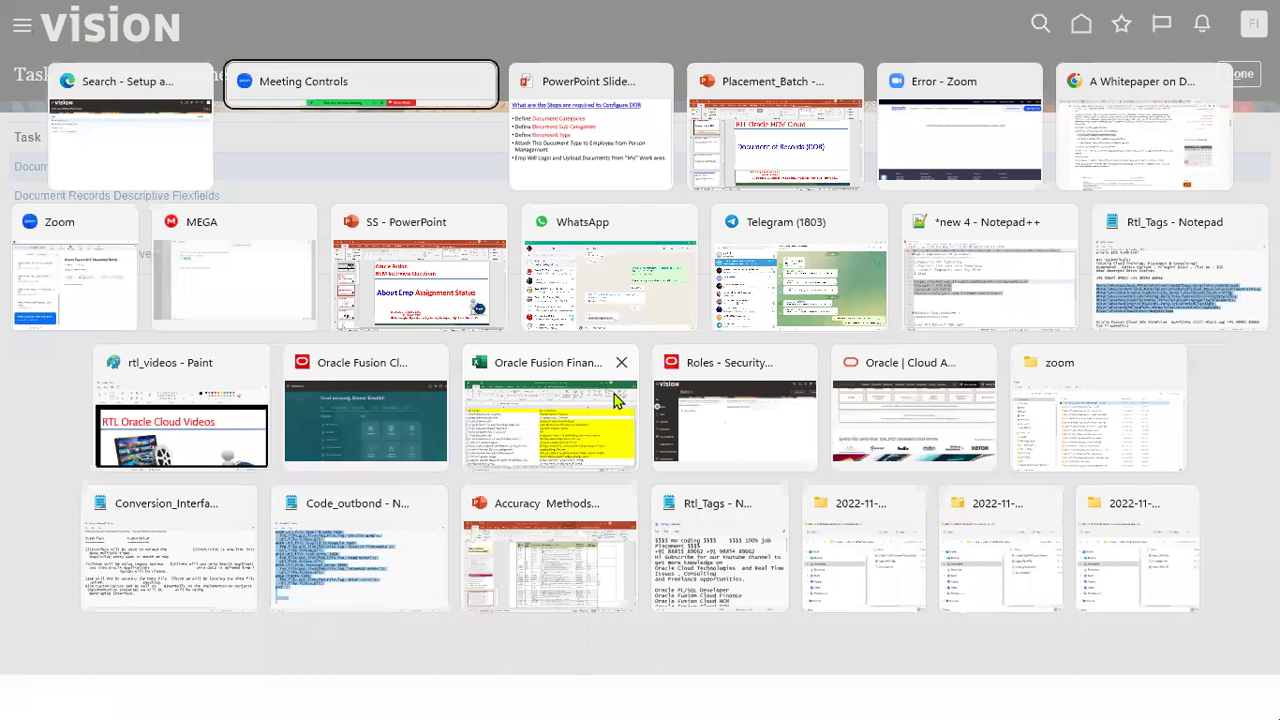
{"action": "key", "text": "alt+Tab"}
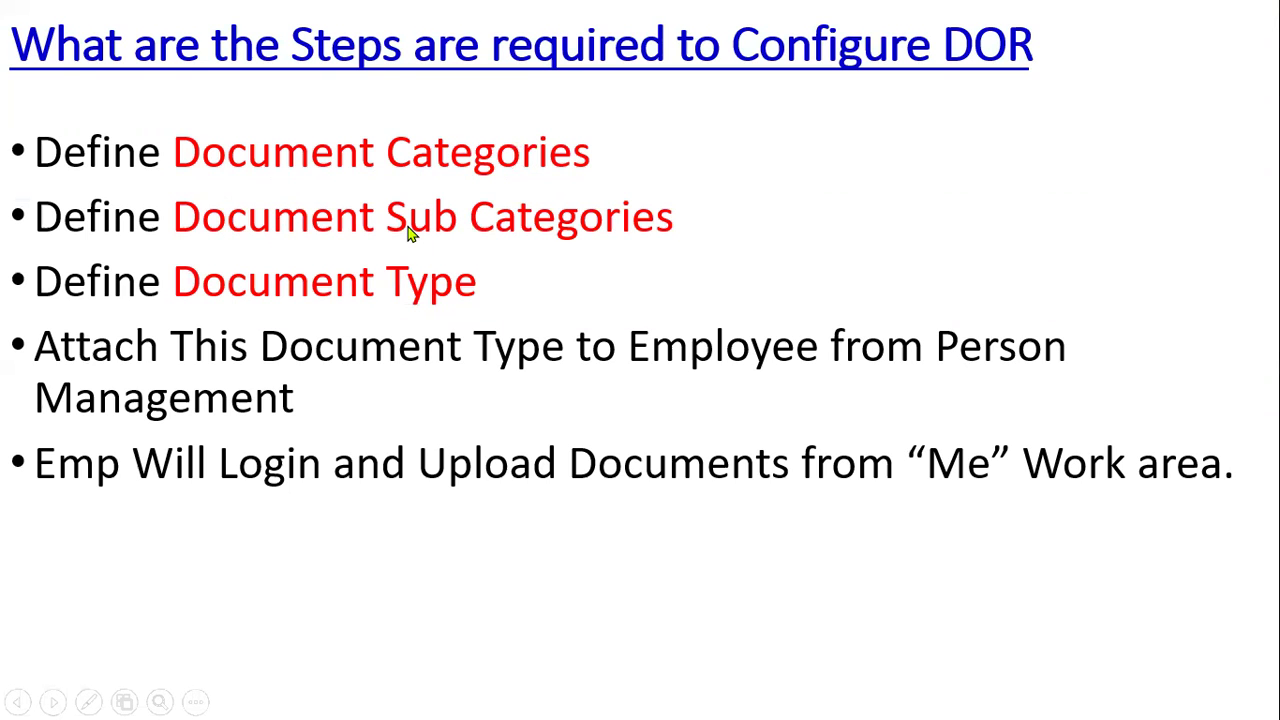
{"action": "key", "text": "alt+Tab"}
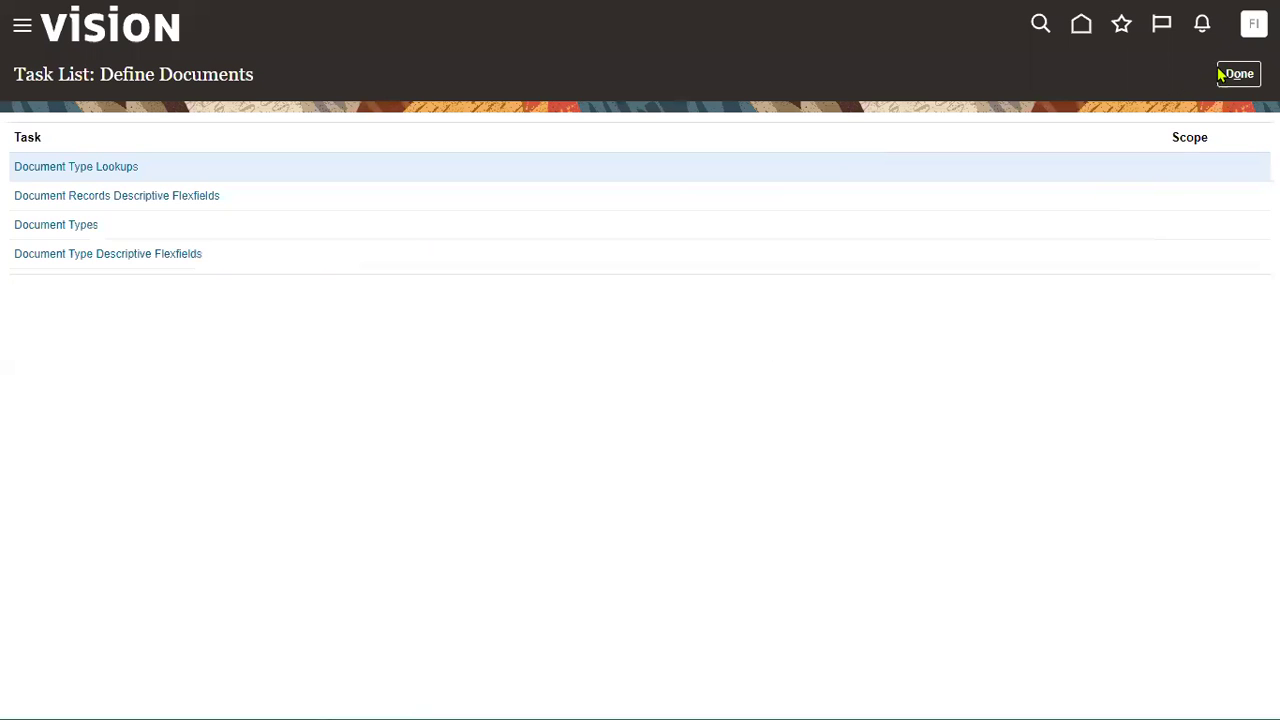
Search setup for 'extended look' and open Manage Extended Lookup Codes under HCM Extended Lookup Code.
{"action": "left_click", "coordinate": [1237, 73]}
{"action": "left_click", "coordinate": [391, 143]}
{"action": "left_click_drag", "start_coordinate": [391, 143], "coordinate": [6, 134]}
{"action": "type", "text": "extended lookup"}
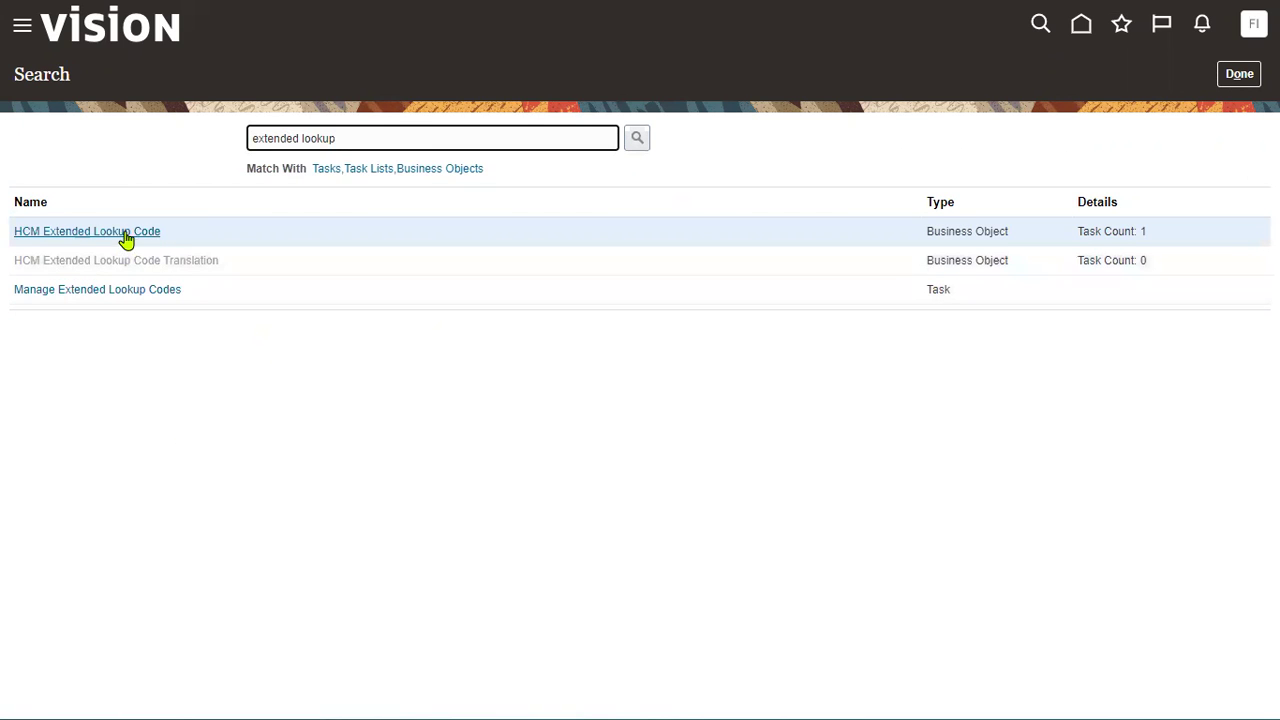
{"action": "left_click", "coordinate": [126, 233]}
{"action": "left_click", "coordinate": [110, 167]}
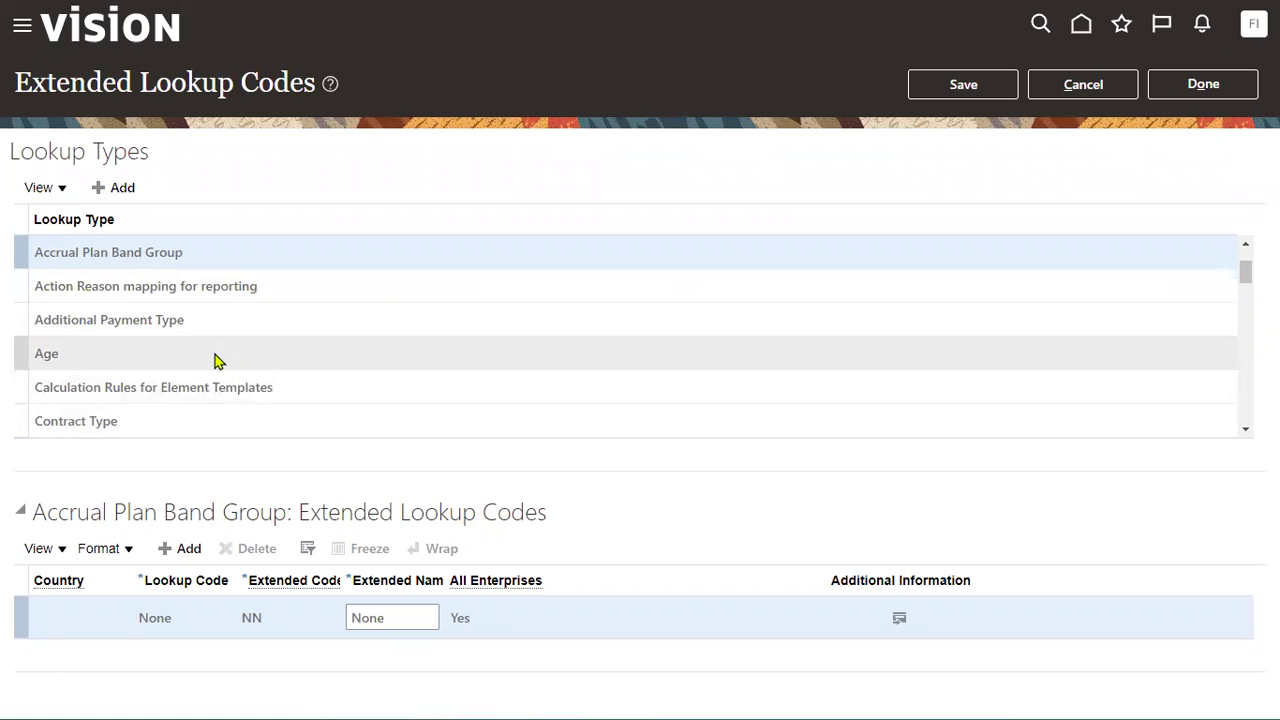
{"action": "scroll", "coordinate": [189, 337], "scroll_direction": "down", "scroll_amount": 3}
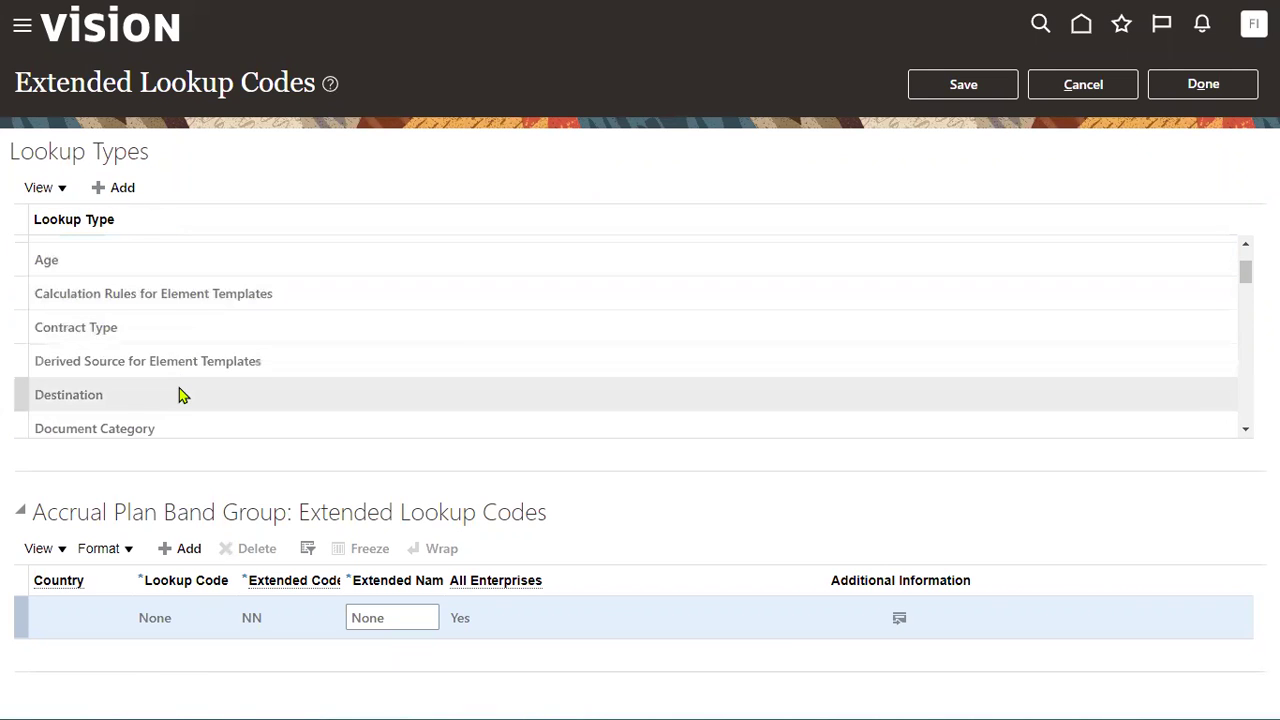
{"action": "scroll", "coordinate": [179, 392], "scroll_direction": "down", "scroll_amount": 3}
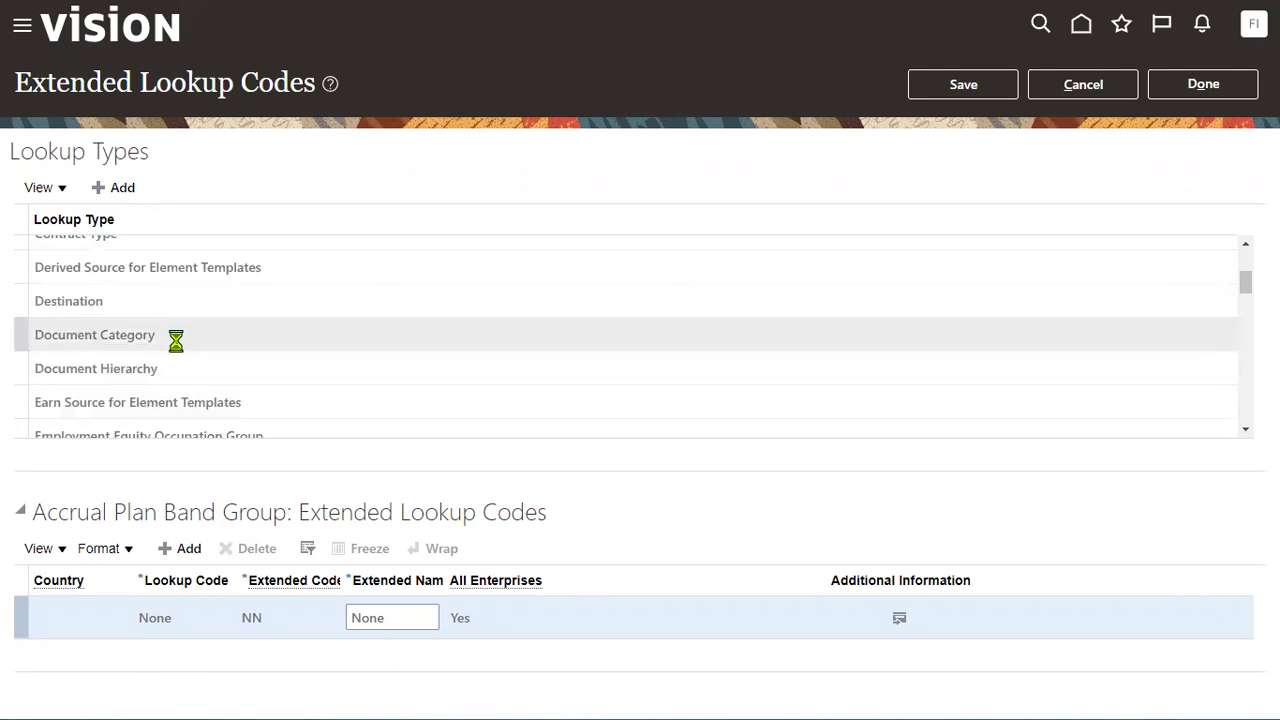
Add a new Document Category extended code row with lookup code Employee Legal Aggrement.
{"action": "left_click", "coordinate": [179, 341]}
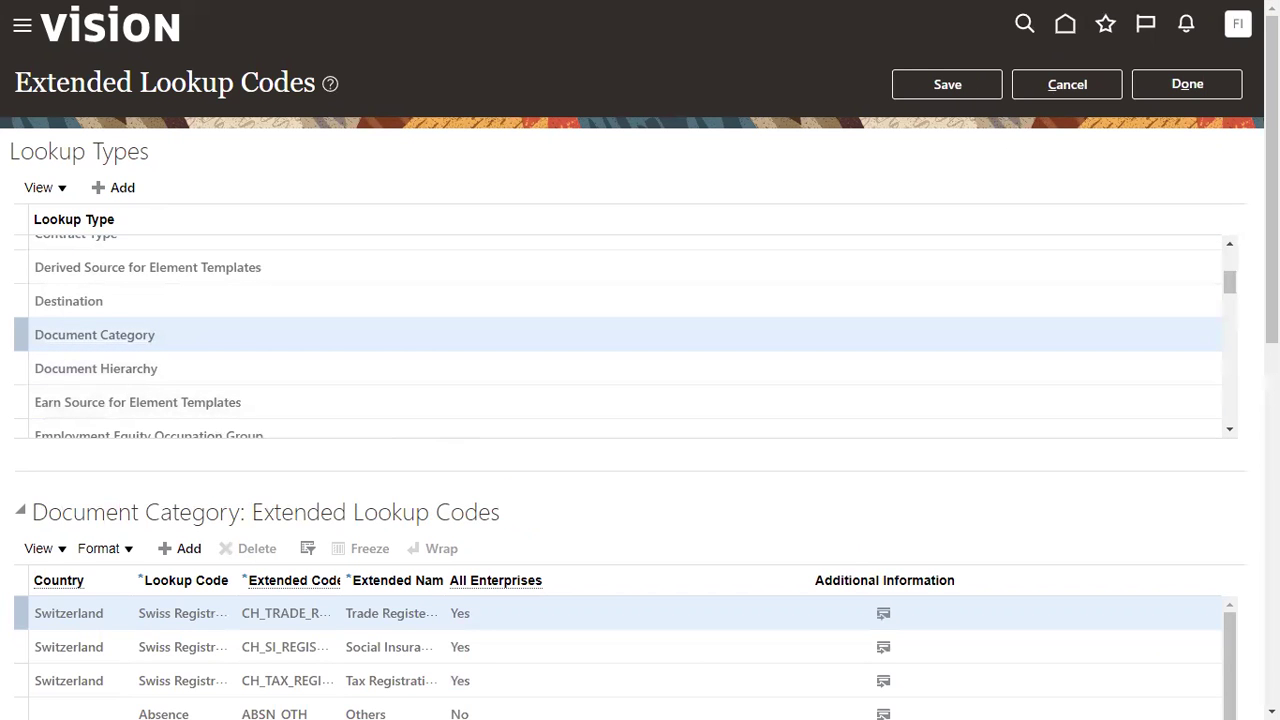
{"action": "scroll", "coordinate": [775, 355], "scroll_direction": "down", "scroll_amount": 3}
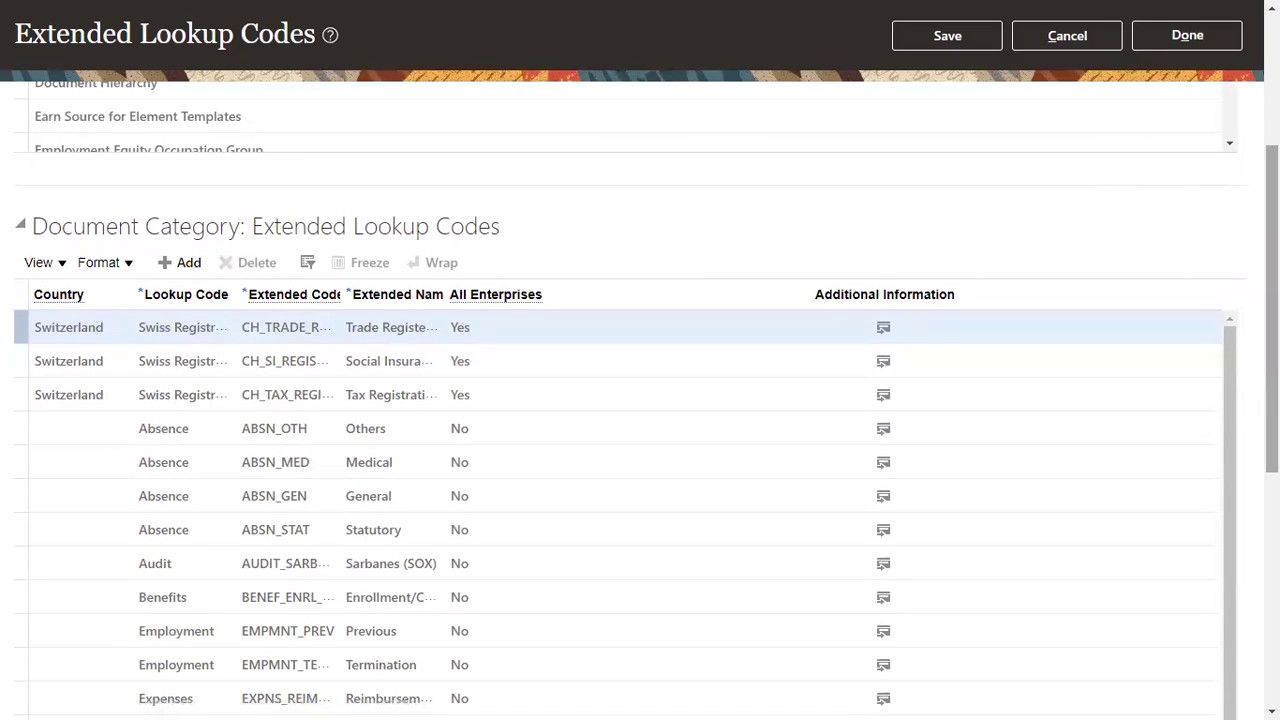
{"action": "scroll", "coordinate": [388, 154], "scroll_direction": "up", "scroll_amount": 3}
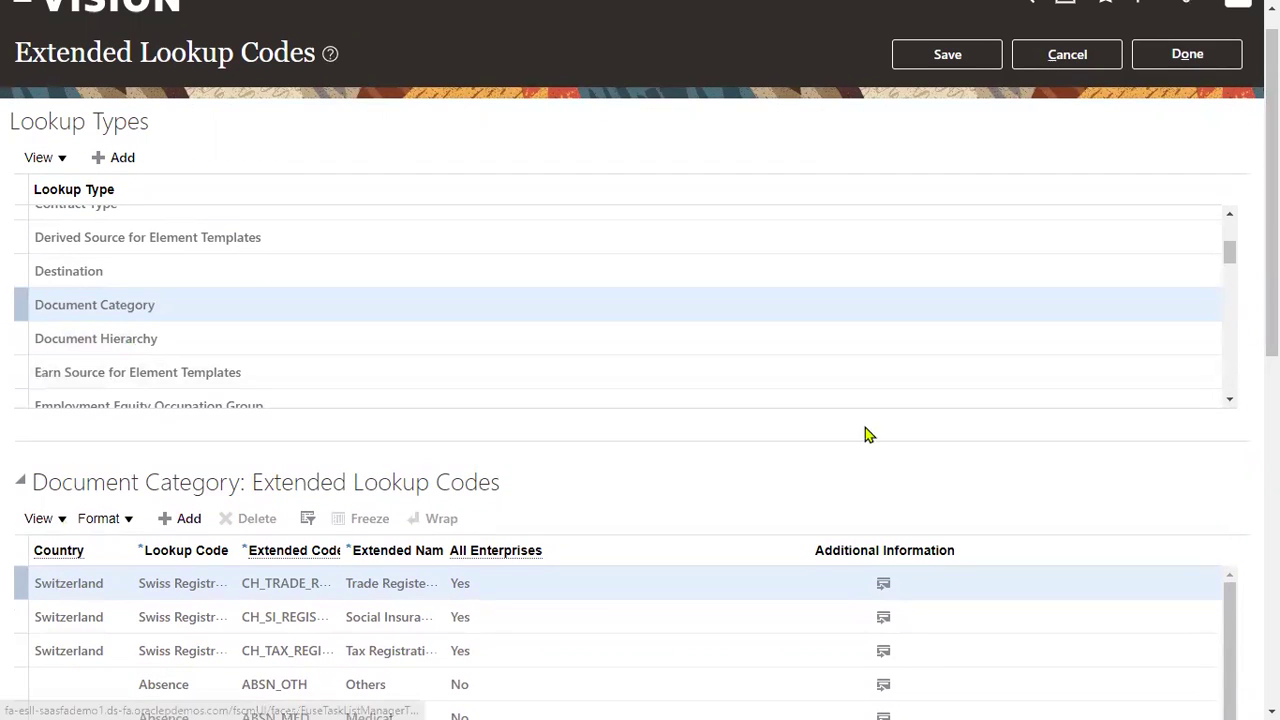
{"action": "scroll", "coordinate": [1246, 463], "scroll_direction": "down", "scroll_amount": 3}
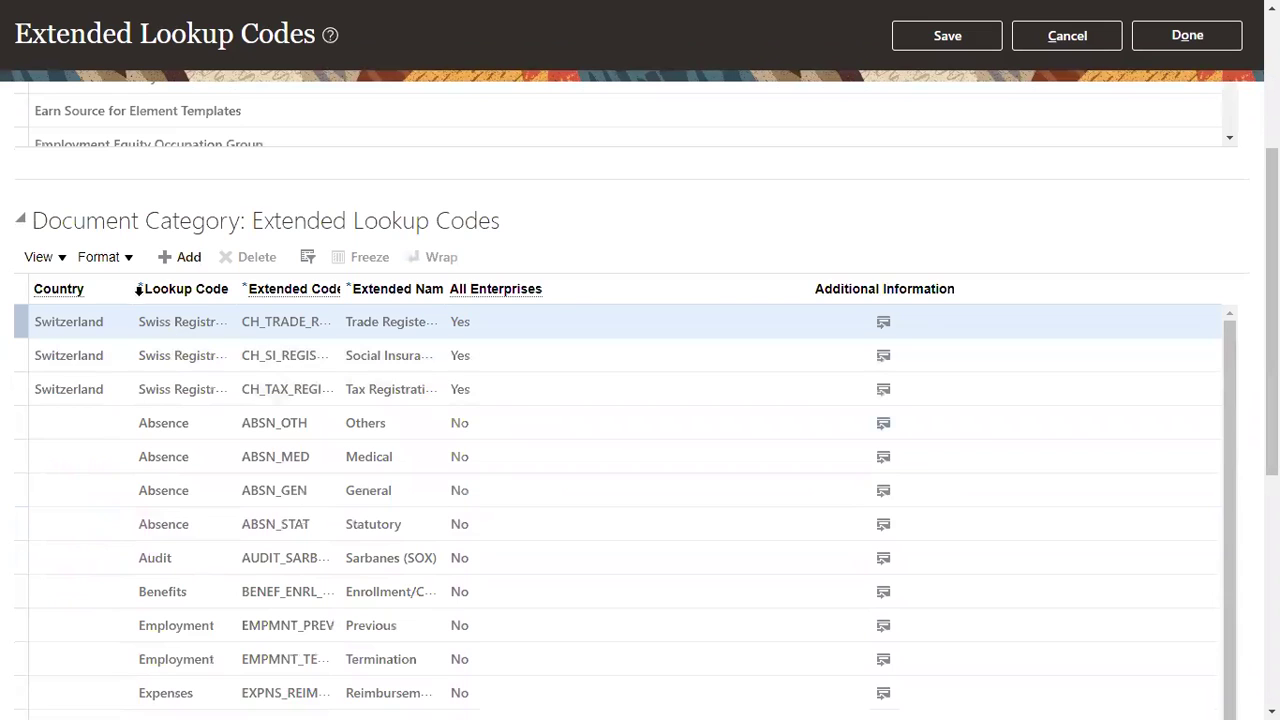
{"action": "left_click", "coordinate": [166, 257]}
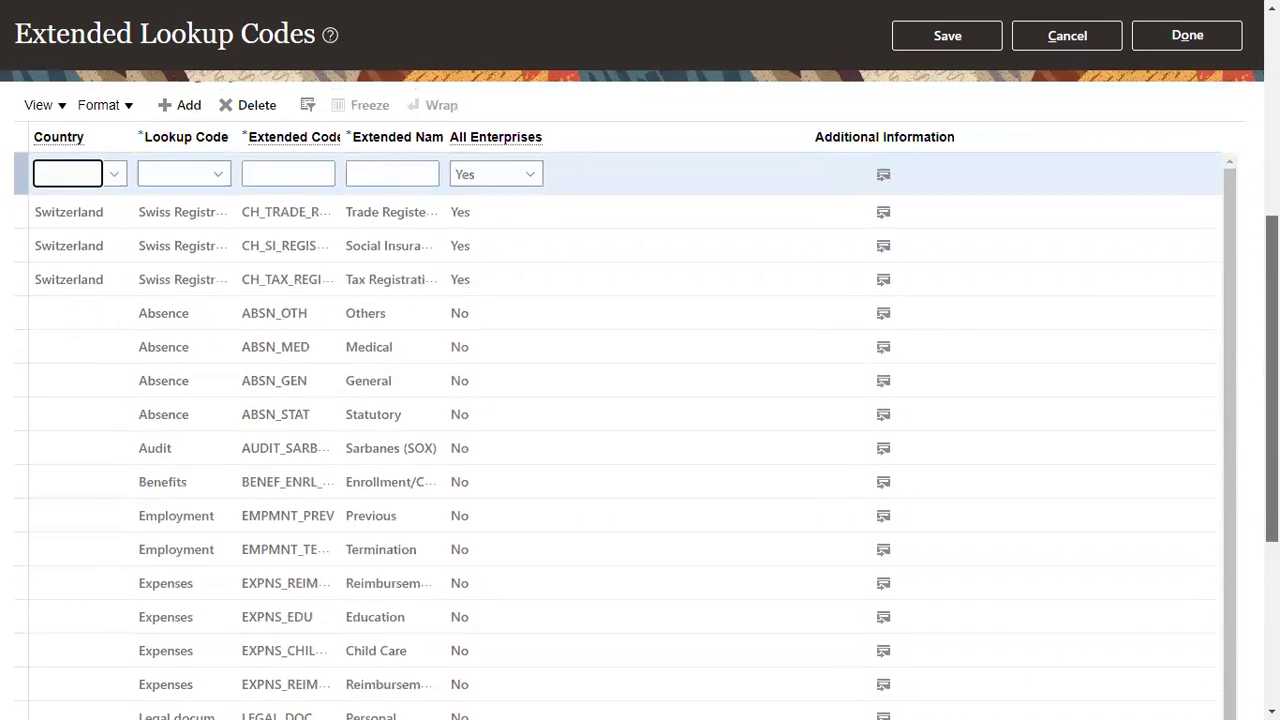
{"action": "scroll", "coordinate": [69, 251], "scroll_direction": "up", "scroll_amount": 2}
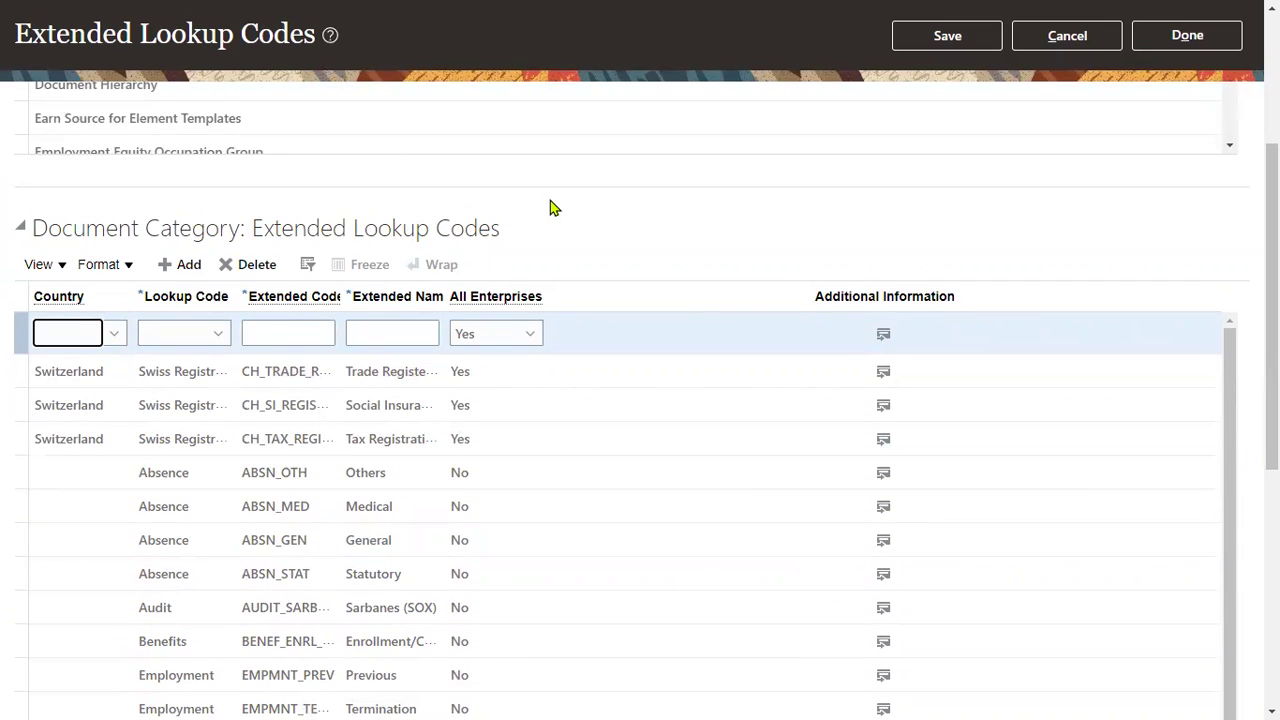
{"action": "left_click", "coordinate": [217, 336]}
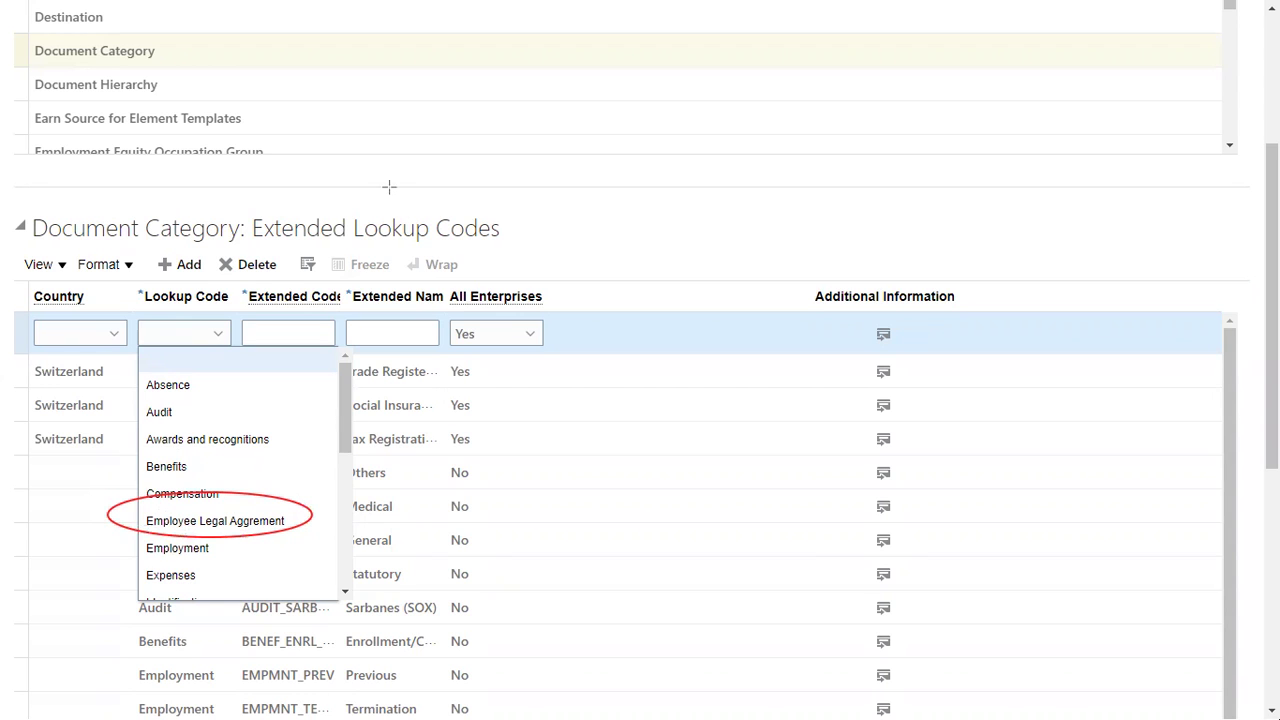
{"action": "left_click", "coordinate": [226, 521]}
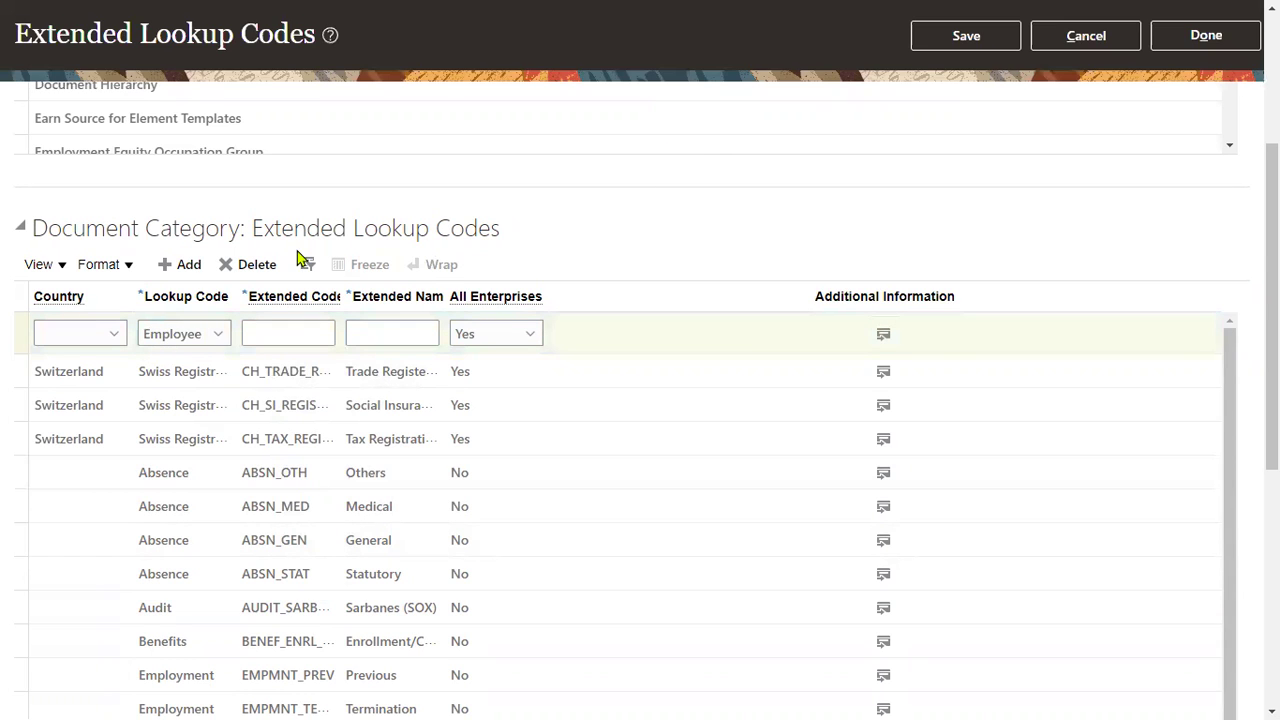
Enter extended code EMP_LEGAL with name RTL Legal Document and save.
{"action": "left_click", "coordinate": [300, 333]}
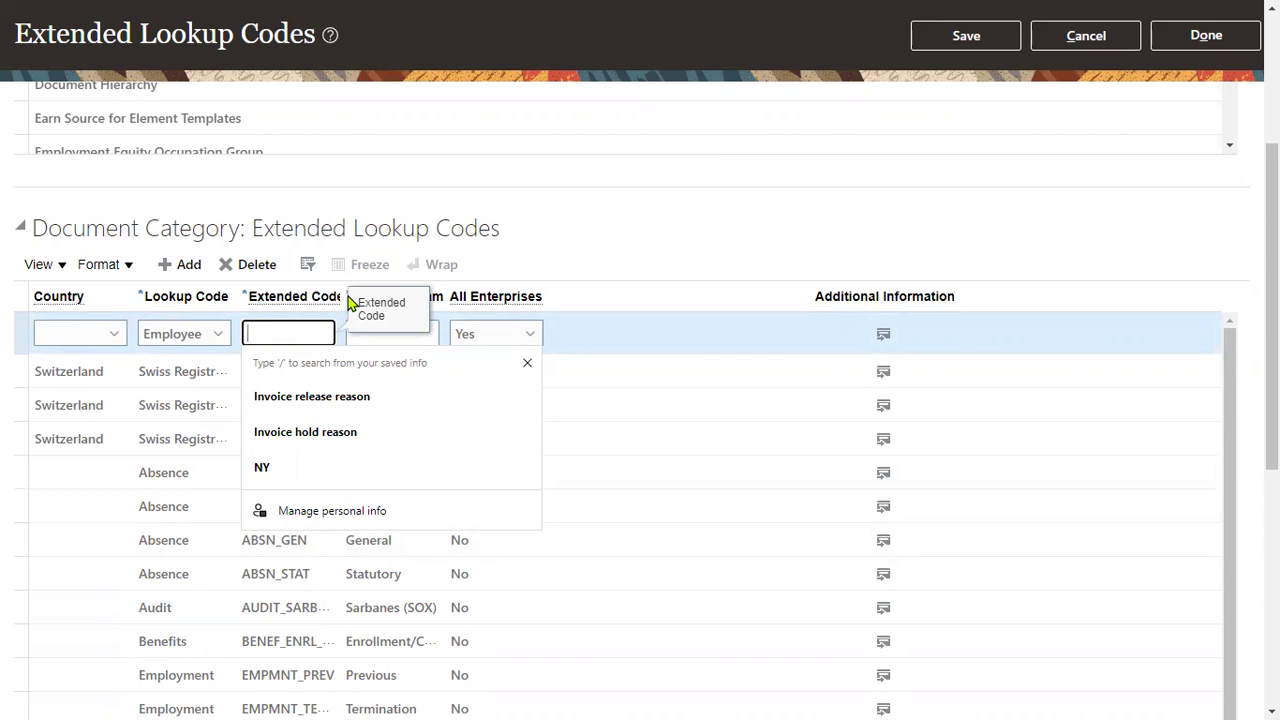
{"action": "type", "text": "EMP_"}
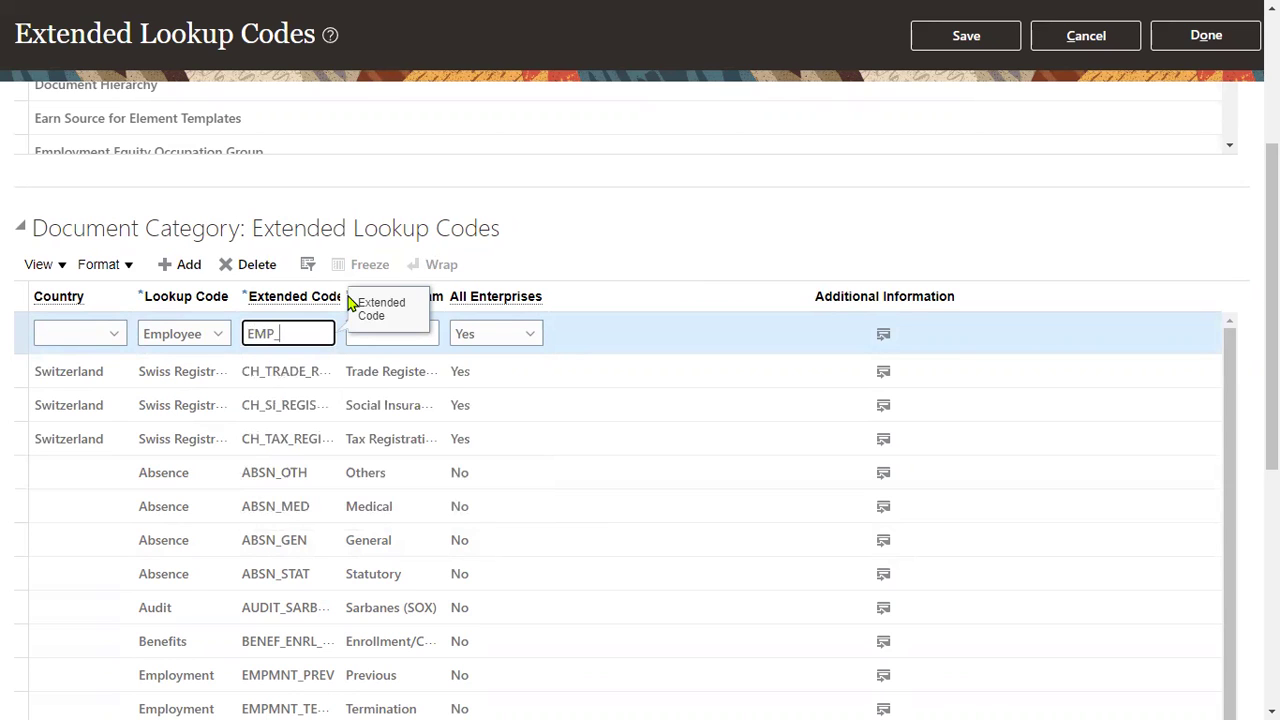
{"action": "type", "text": "LEGAL"}
{"action": "left_click", "coordinate": [404, 331]}
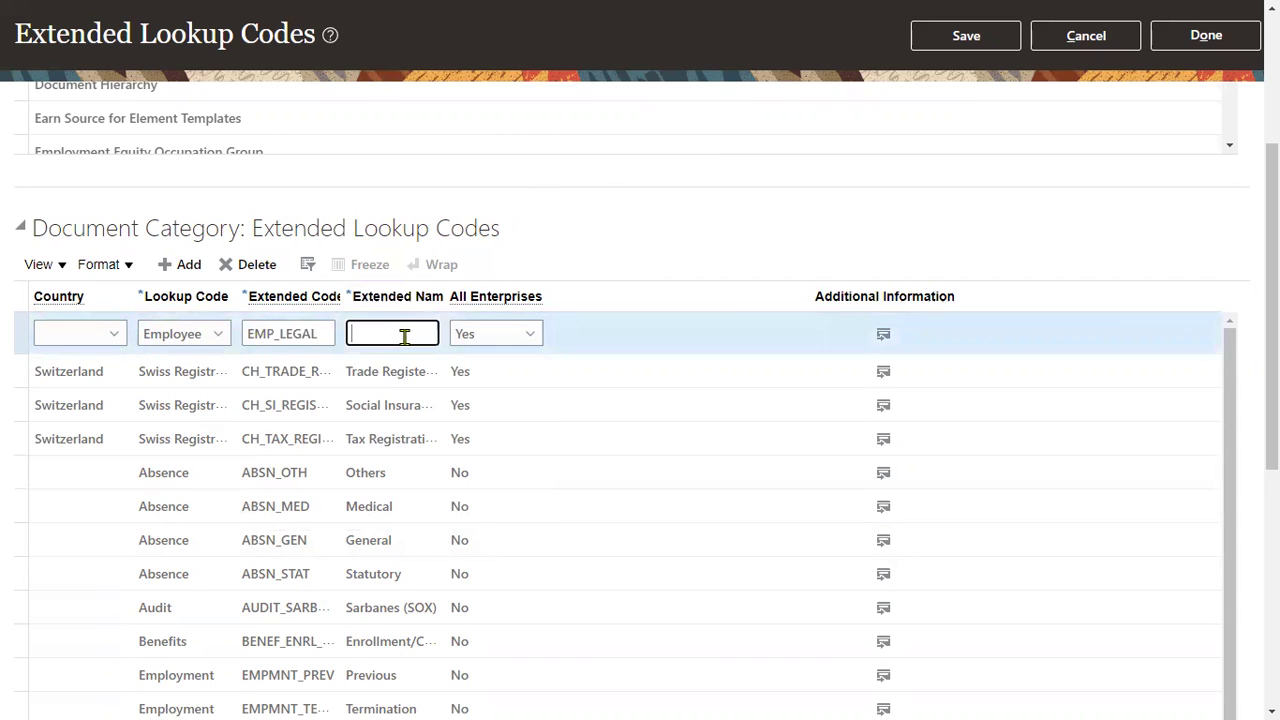
{"action": "left_click_drag", "start_coordinate": [446, 300], "coordinate": [540, 303]}
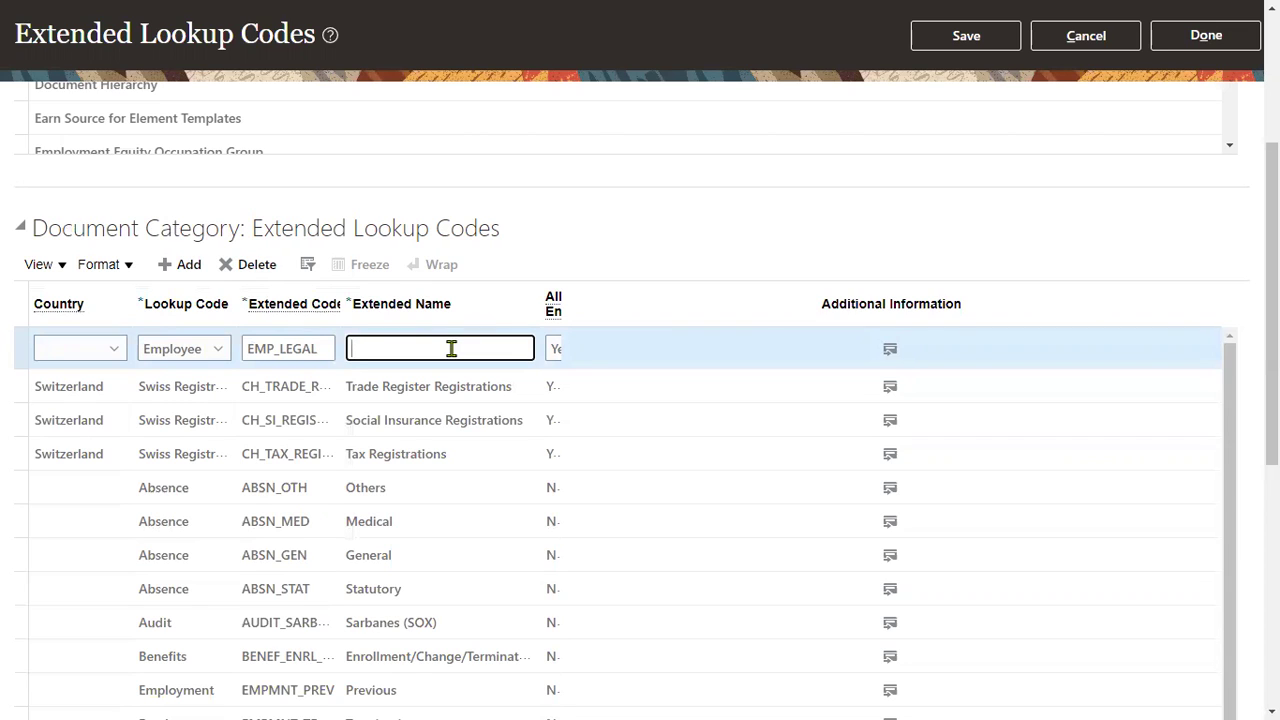
{"action": "type", "text": "SO"}
{"action": "key", "text": "BackSpace"}
{"action": "type", "text": "RT"}
{"action": "type", "text": "L Document"}
{"action": "key", "text": "BackSpace"}
{"action": "key", "text": "BackSpace"}
{"action": "key", "text": "BackSpace"}
{"action": "key", "text": "BackSpace"}
{"action": "key", "text": "BackSpace"}
{"action": "key", "text": "BackSpace"}
{"action": "key", "text": "BackSpace"}
{"action": "key", "text": "BackSpace"}
{"action": "key", "text": "BackSpace"}
{"action": "key", "text": "BackSpace"}
{"action": "type", "text": "Legal ADocument"}
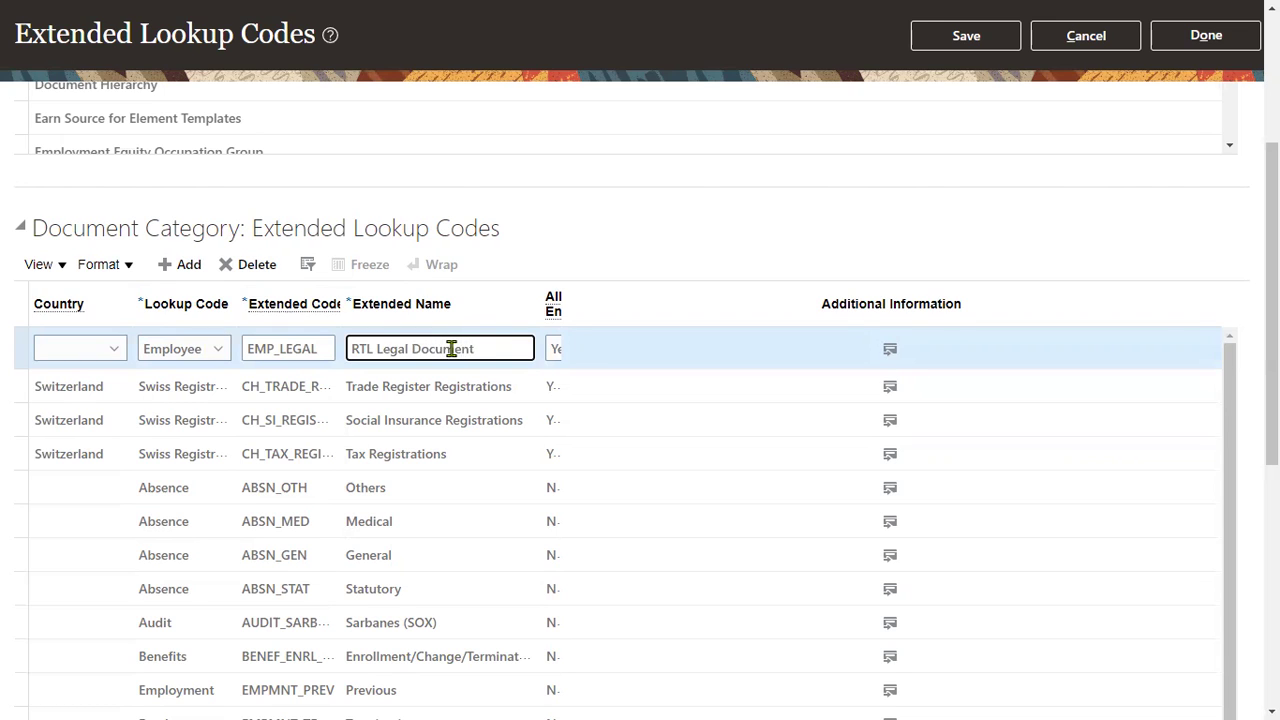
{"action": "left_click_drag", "start_coordinate": [563, 314], "coordinate": [700, 322]}
{"action": "left_click", "coordinate": [993, 42]}
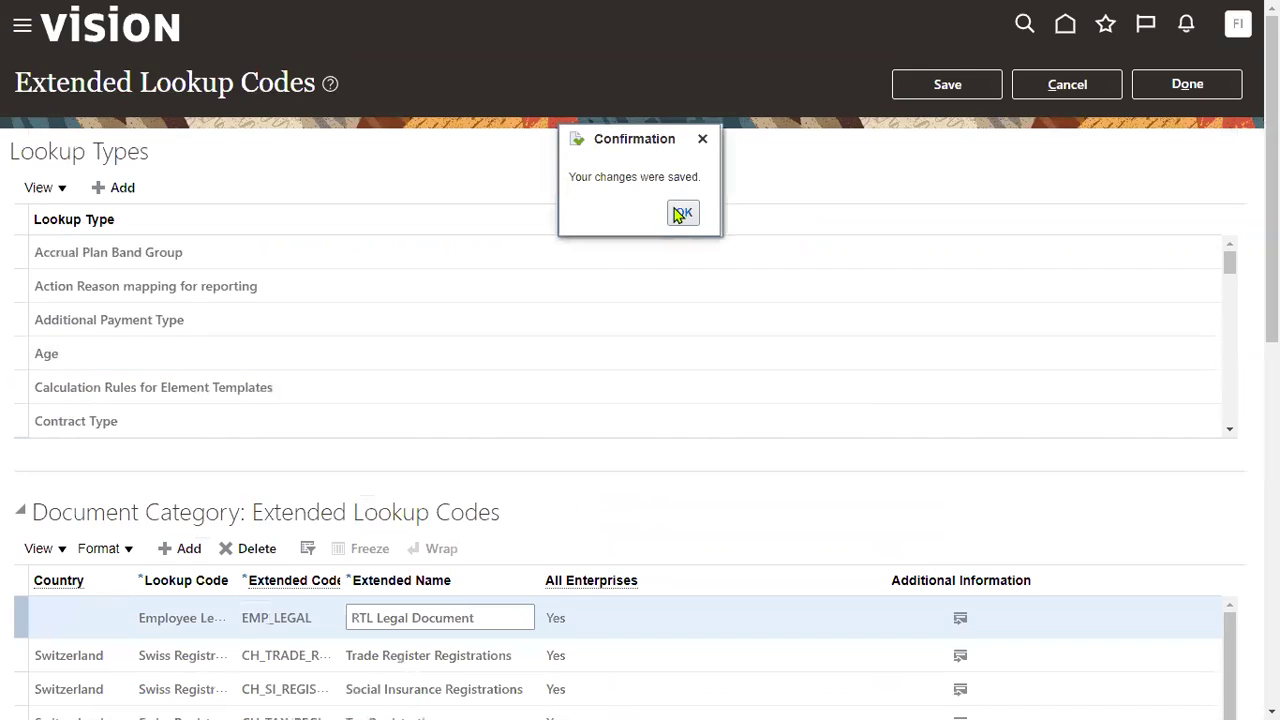
Confirm the saved EMP_LEGAL extended code, save once more, and leave Extended Lookup Codes.
{"action": "left_click", "coordinate": [680, 213]}
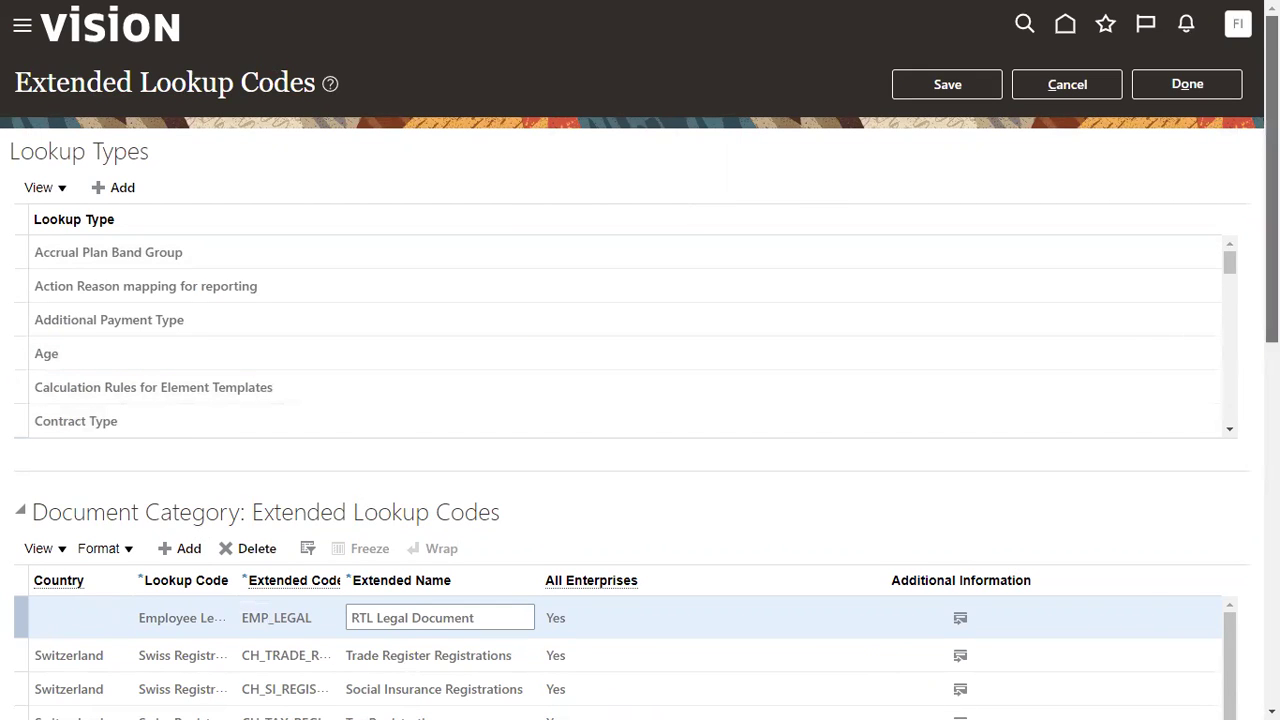
{"action": "scroll", "coordinate": [963, 440], "scroll_direction": "down", "scroll_amount": 2}
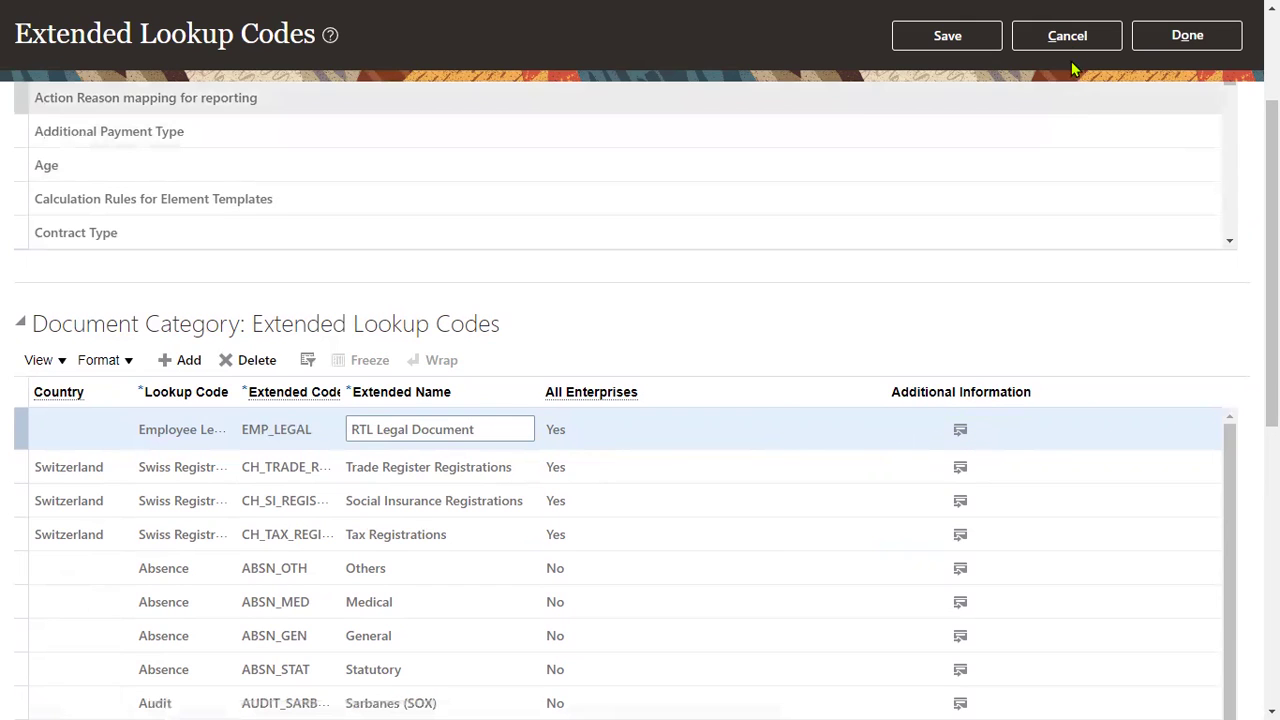
{"action": "left_click", "coordinate": [955, 36]}
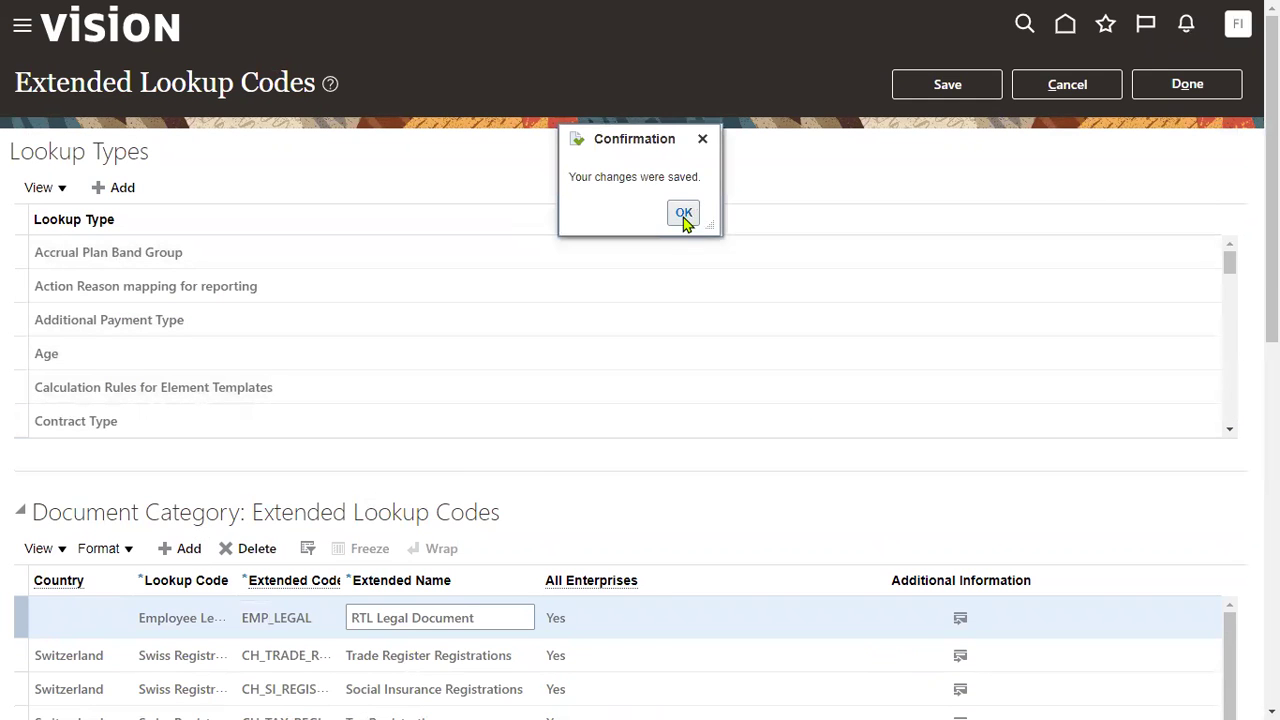
{"action": "left_click", "coordinate": [683, 213]}
{"action": "left_click", "coordinate": [1185, 84]}
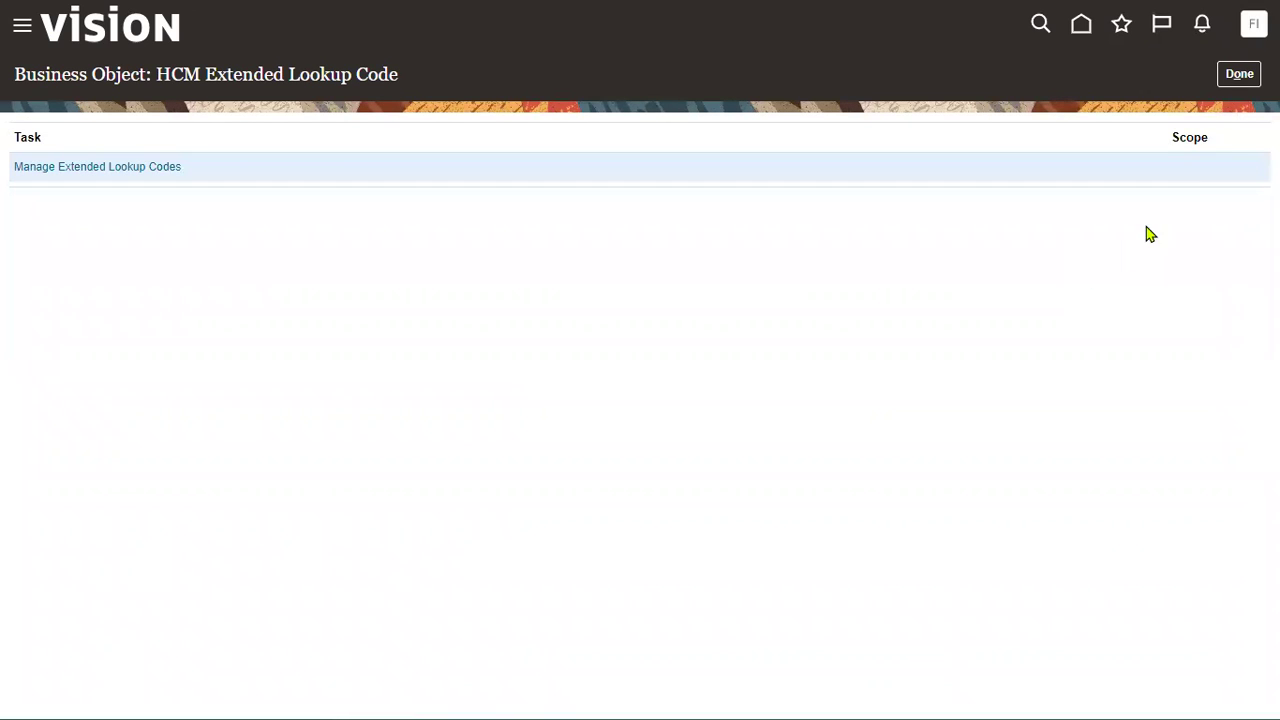
Back at setup search, check the slides, then search 'docum' and open Document Types.
{"action": "left_click", "coordinate": [1240, 76]}
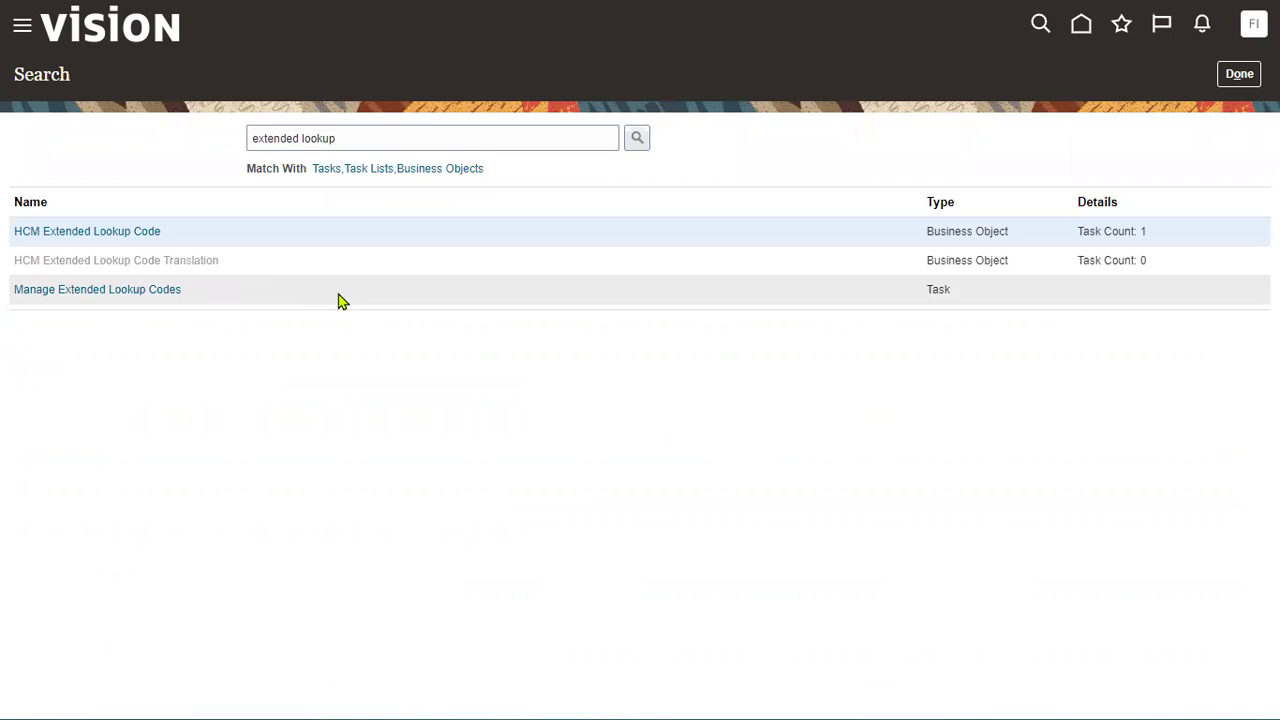
{"action": "key", "text": "alt+Tab"}
{"action": "key", "text": "alt+Tab"}
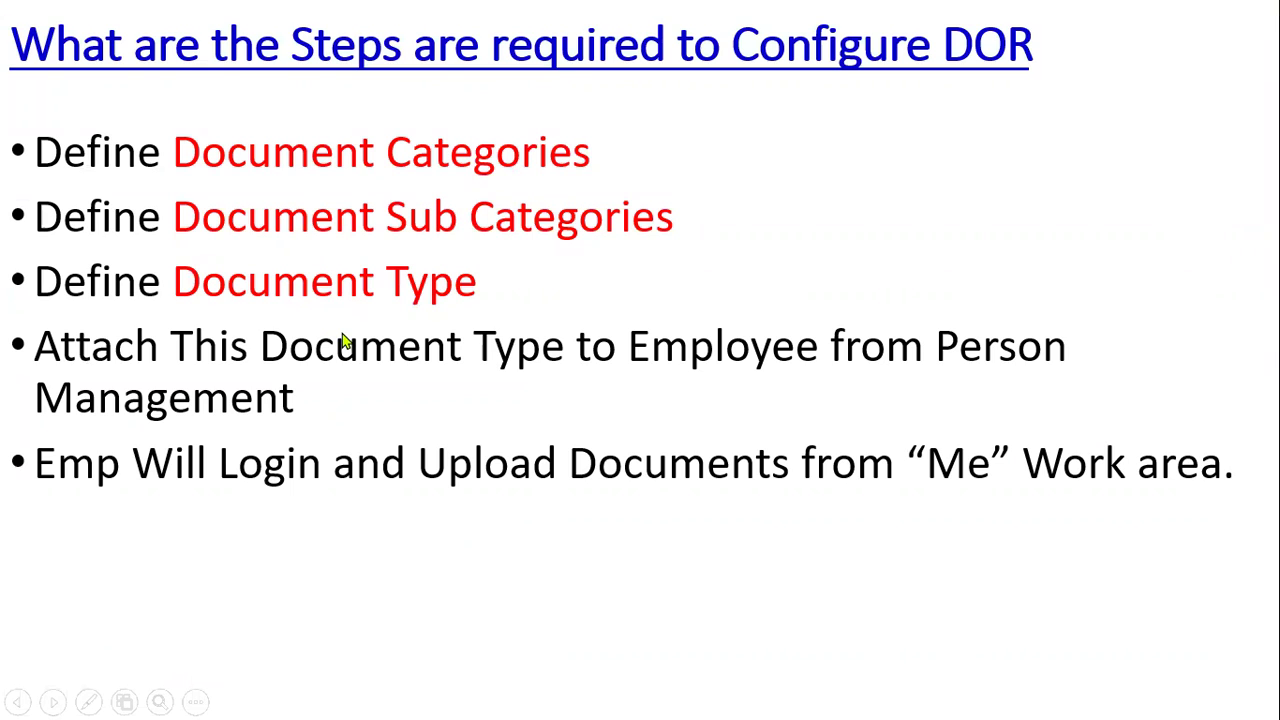
{"action": "key", "text": "alt+Tab"}
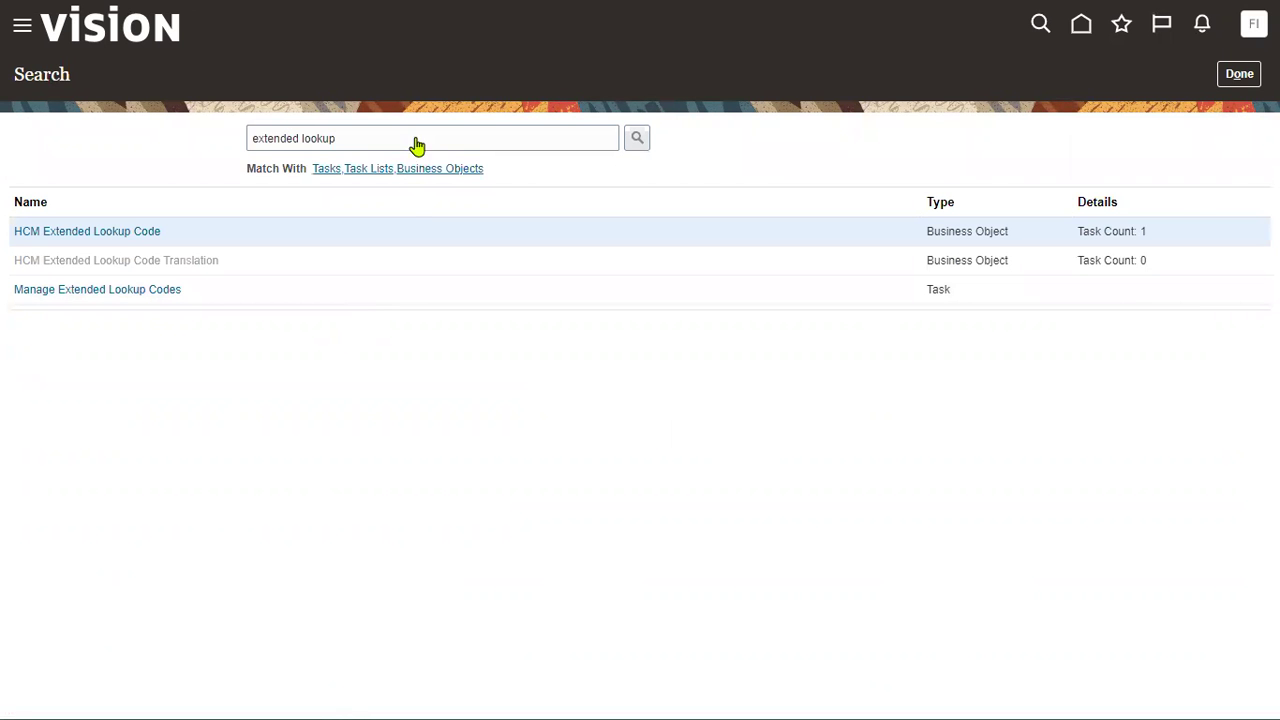
{"action": "triple_click", "coordinate": [417, 146]}
{"action": "type", "text": "document type"}
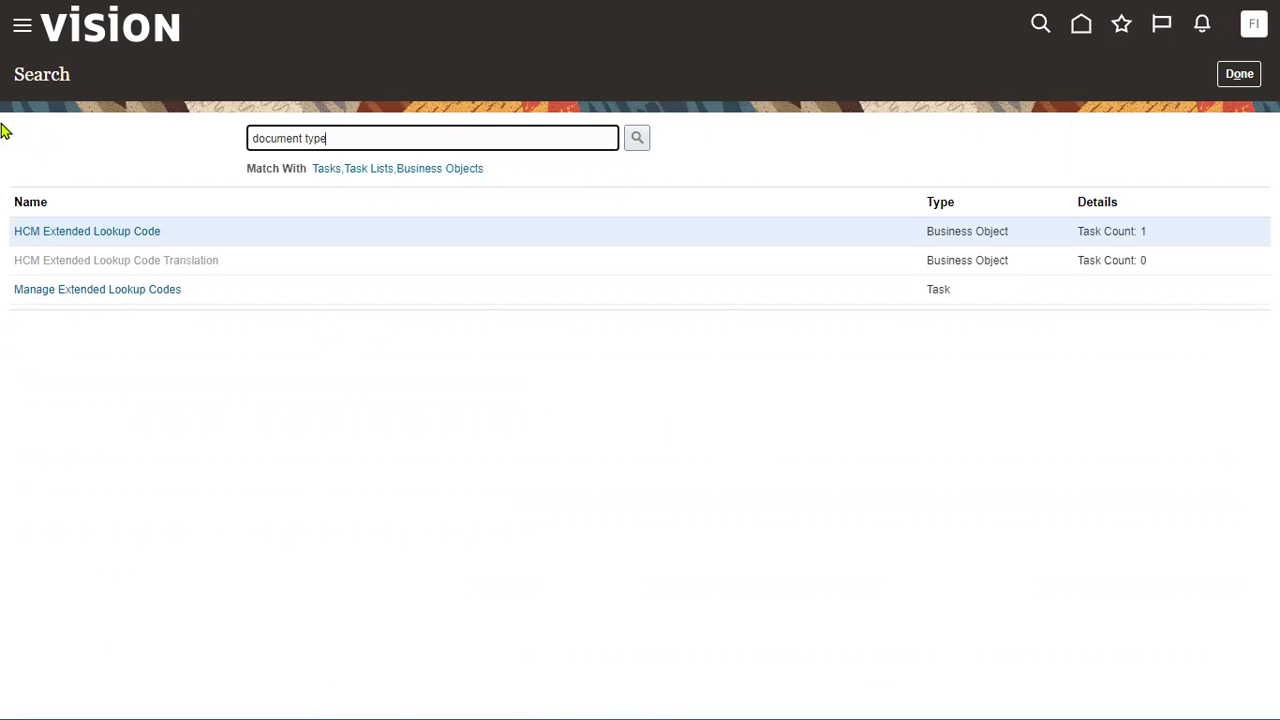
{"action": "key", "text": "Return"}
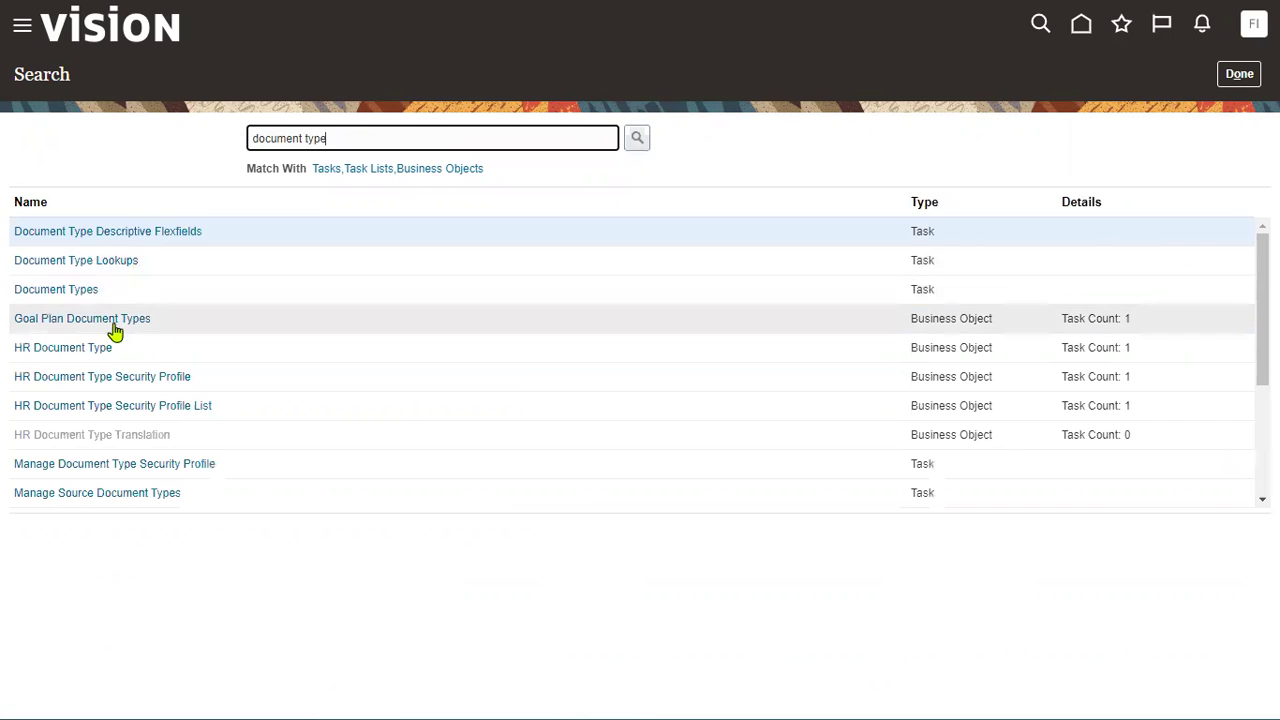
{"action": "left_click", "coordinate": [78, 292]}
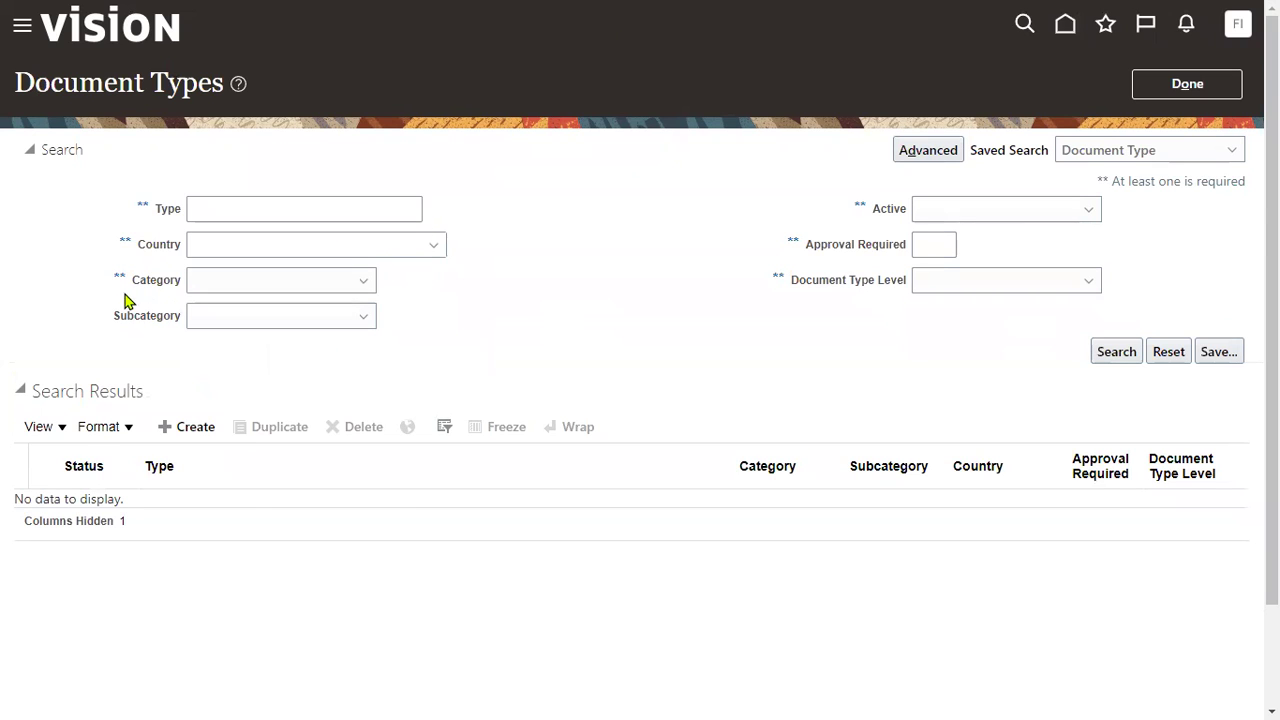
Search document types for category Employee Legal Aggreement, subcategory RTL Legal Document.
{"action": "left_click", "coordinate": [284, 285]}
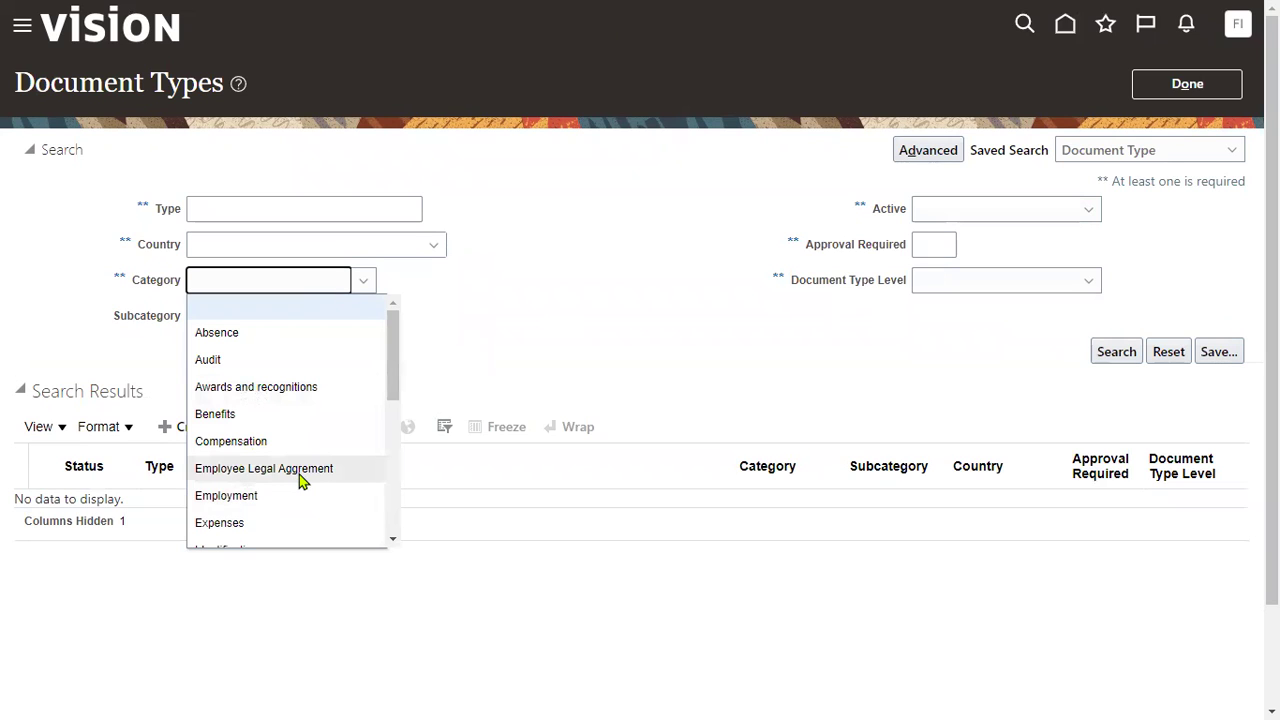
{"action": "left_click", "coordinate": [299, 472]}
{"action": "left_click", "coordinate": [320, 320]}
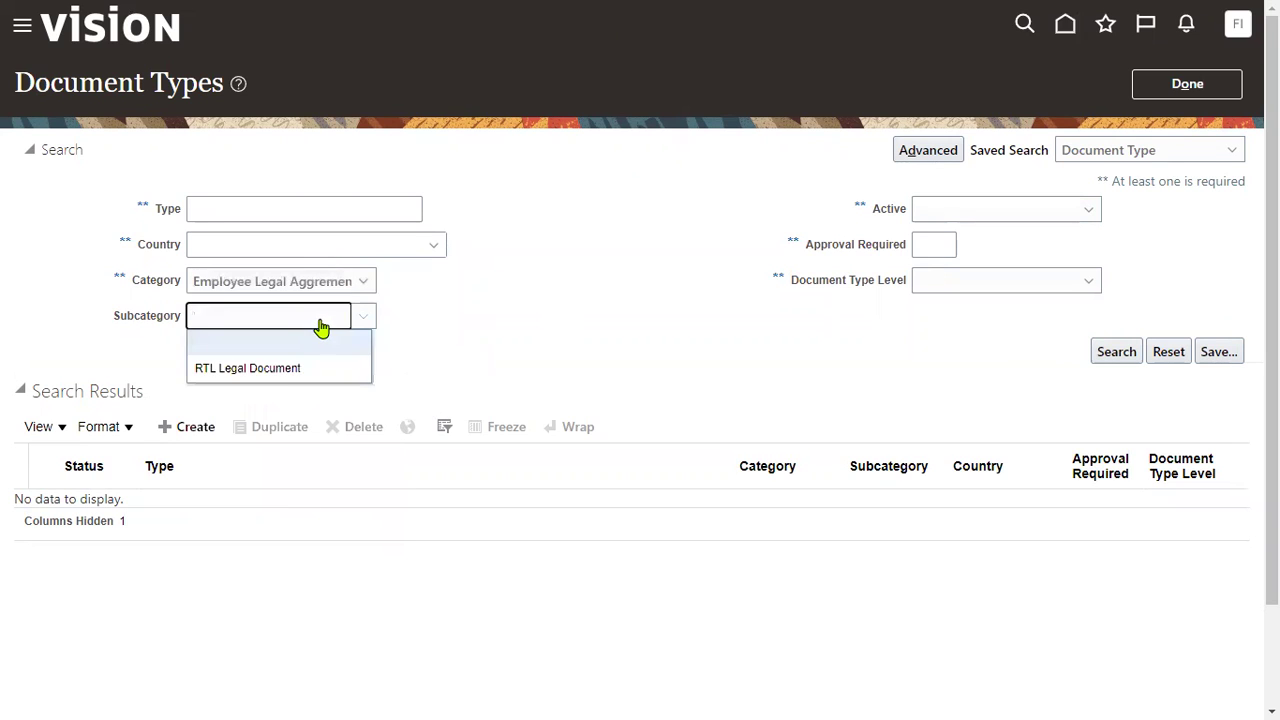
{"action": "left_click", "coordinate": [282, 372]}
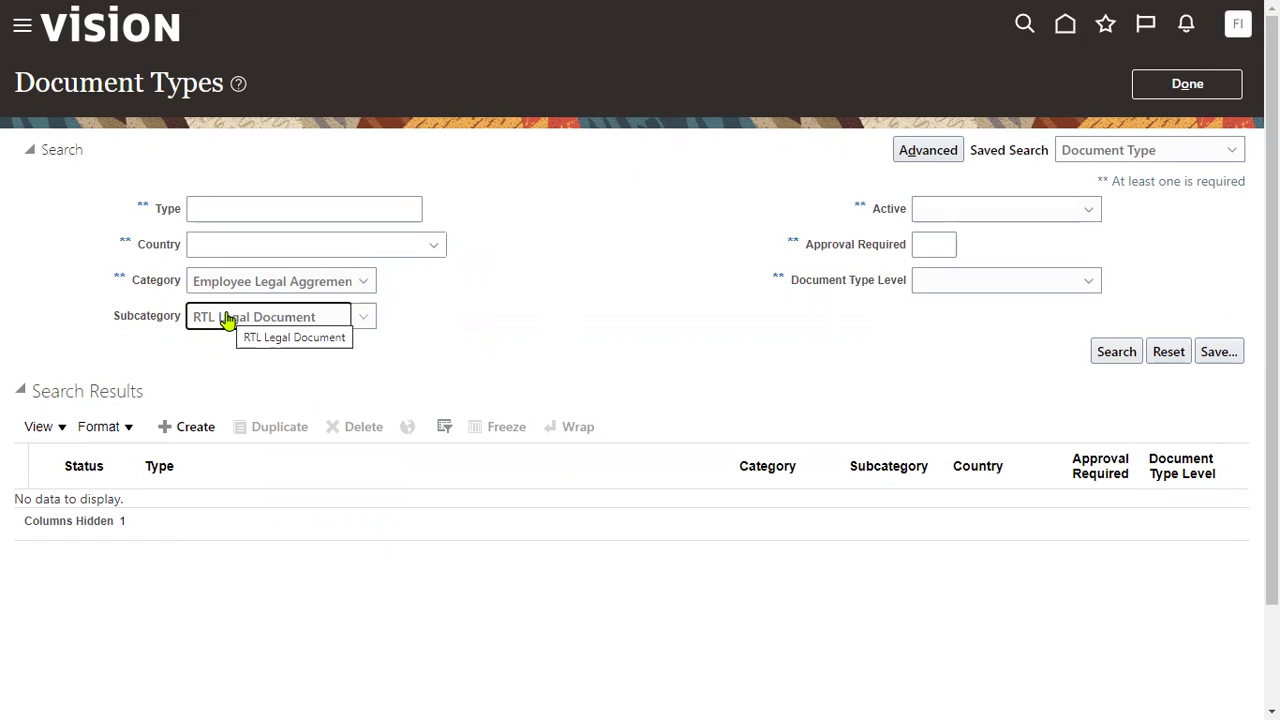
{"action": "left_click", "coordinate": [1104, 352]}
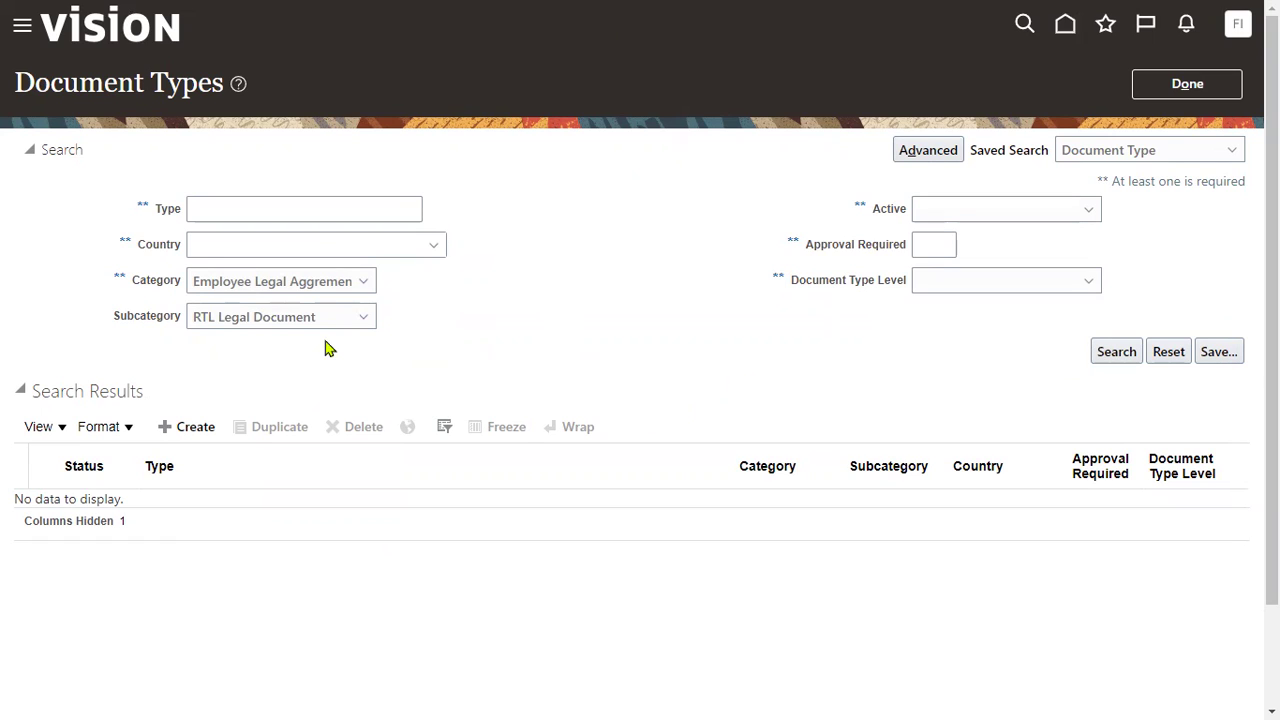
Search again with category Absence and subcategory General and review the results.
{"action": "left_click", "coordinate": [280, 285]}
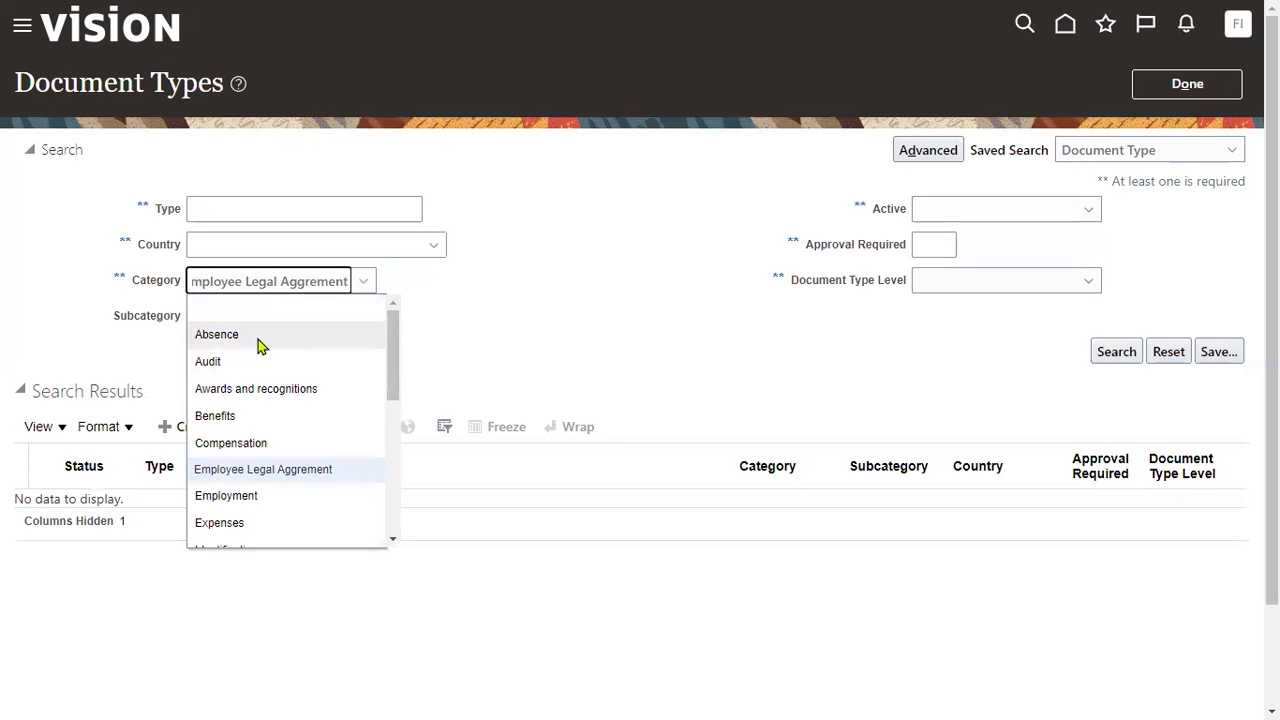
{"action": "left_click", "coordinate": [258, 345]}
{"action": "left_click", "coordinate": [310, 315]}
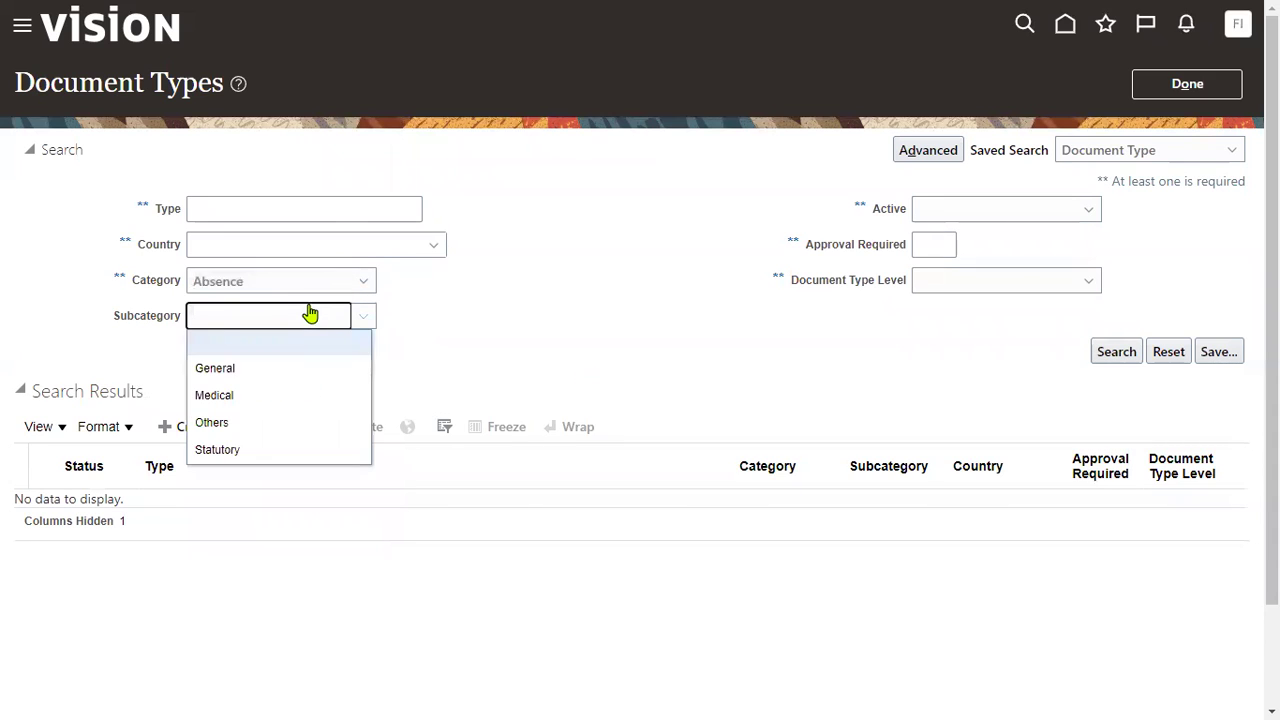
{"action": "left_click", "coordinate": [288, 372]}
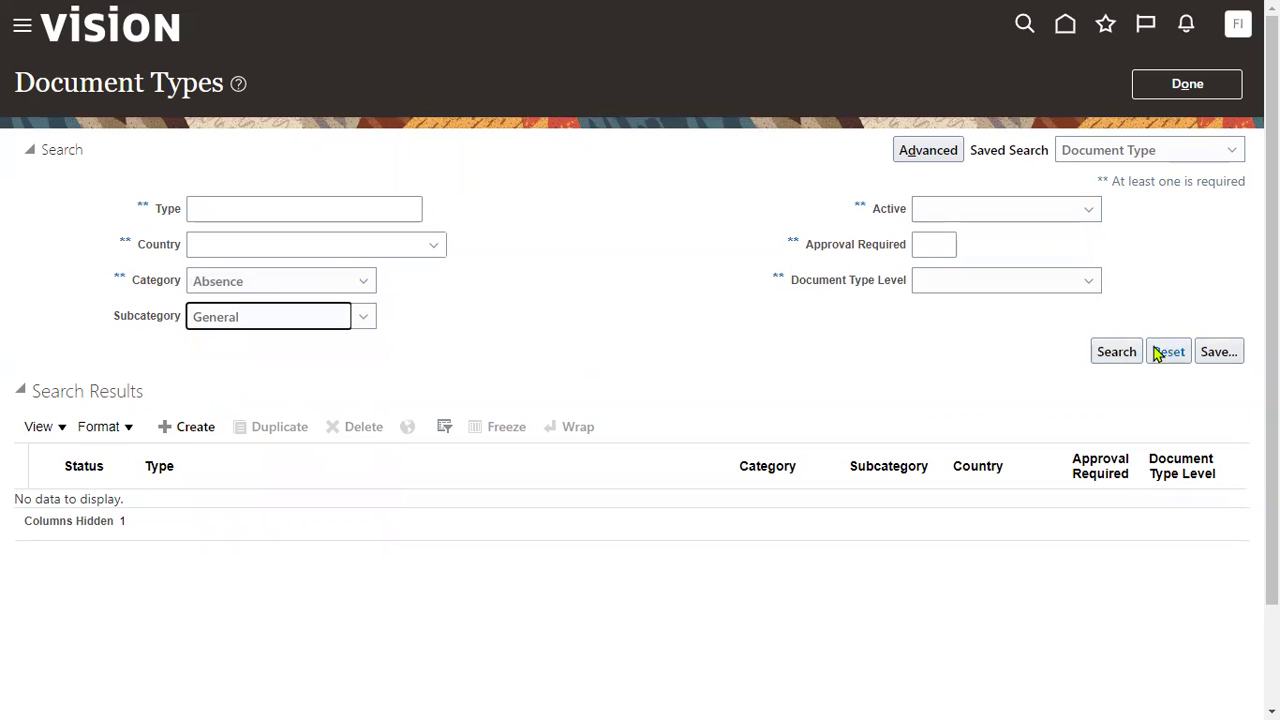
{"action": "left_click", "coordinate": [1109, 353]}
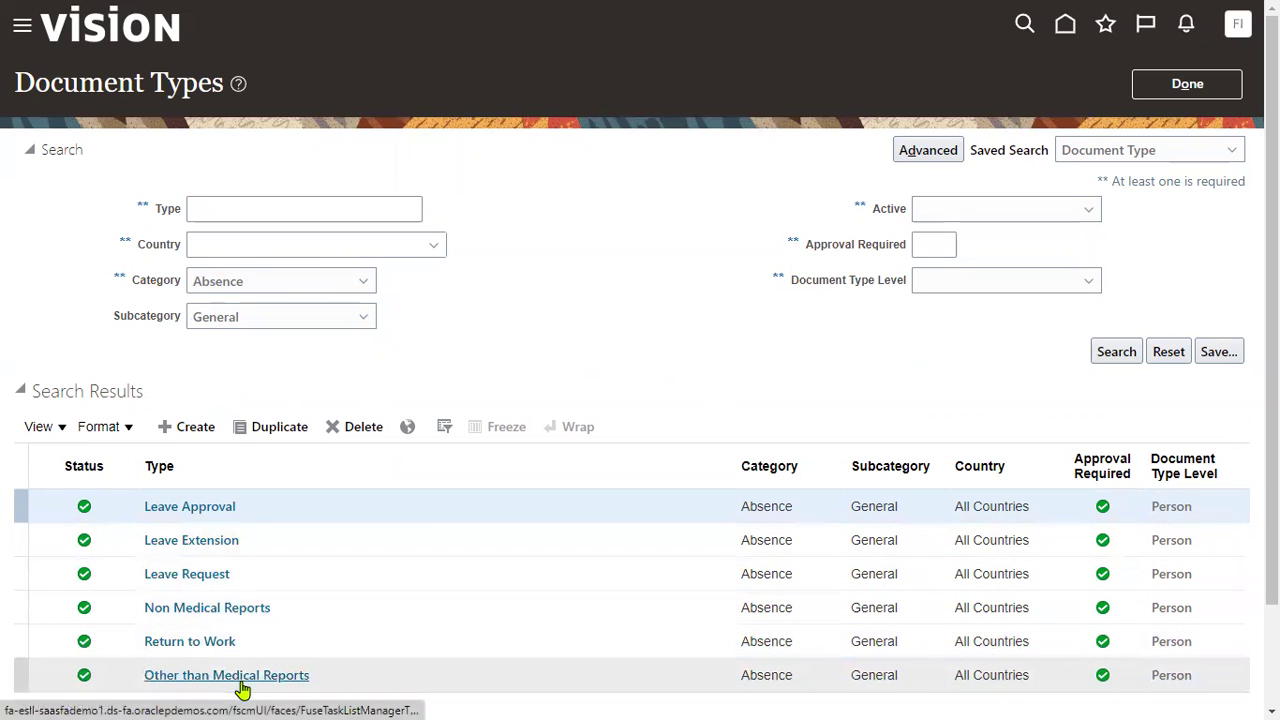
{"action": "scroll", "coordinate": [323, 666], "scroll_direction": "down", "scroll_amount": 2}
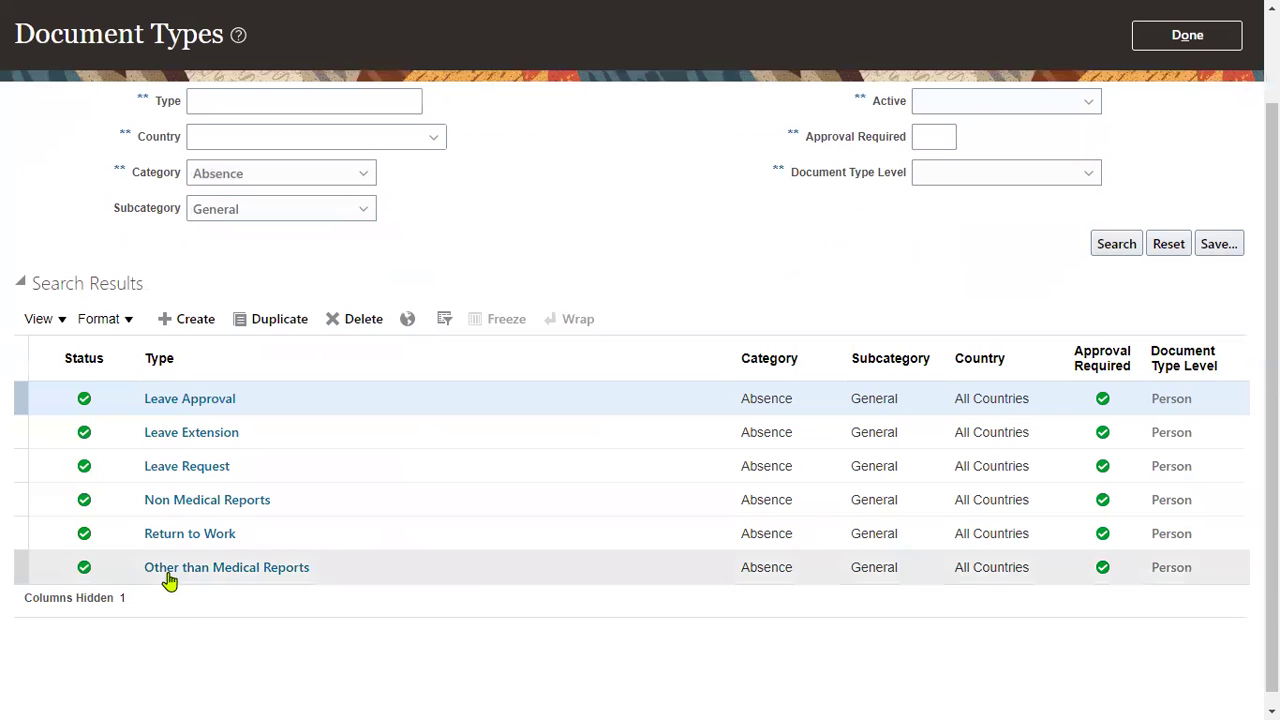
{"action": "scroll", "coordinate": [350, 405], "scroll_direction": "up", "scroll_amount": 2}
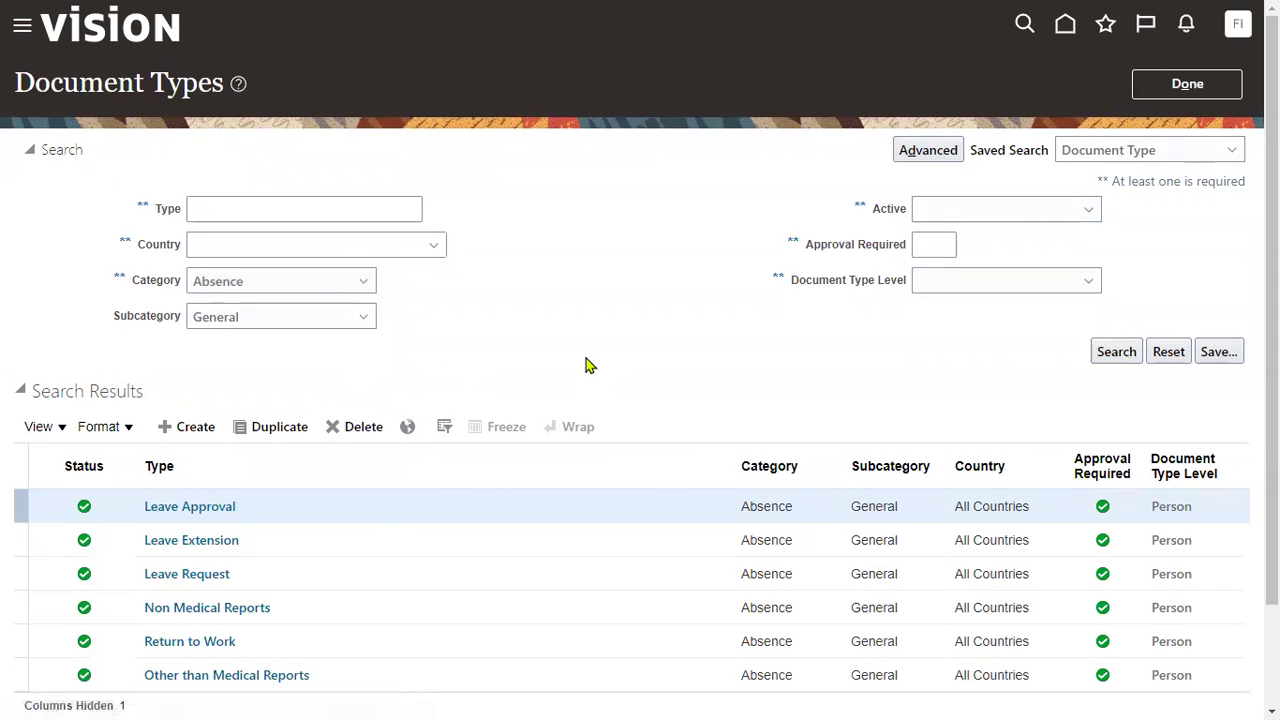
Open a new Create Document Type page and review its Person, Assignment and approval-required settings.
{"action": "left_click", "coordinate": [187, 427]}
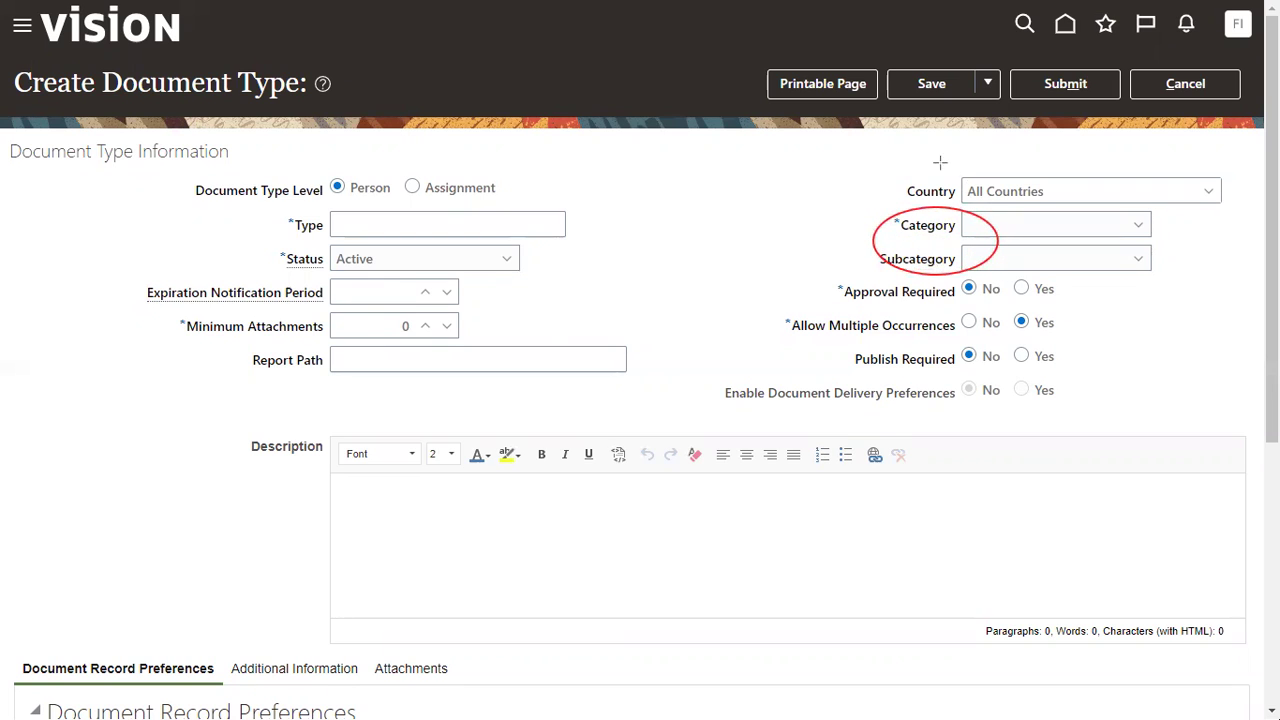
{"action": "left_click_drag", "start_coordinate": [318, 156], "coordinate": [372, 205]}
{"action": "left_click_drag", "start_coordinate": [406, 160], "coordinate": [460, 200]}
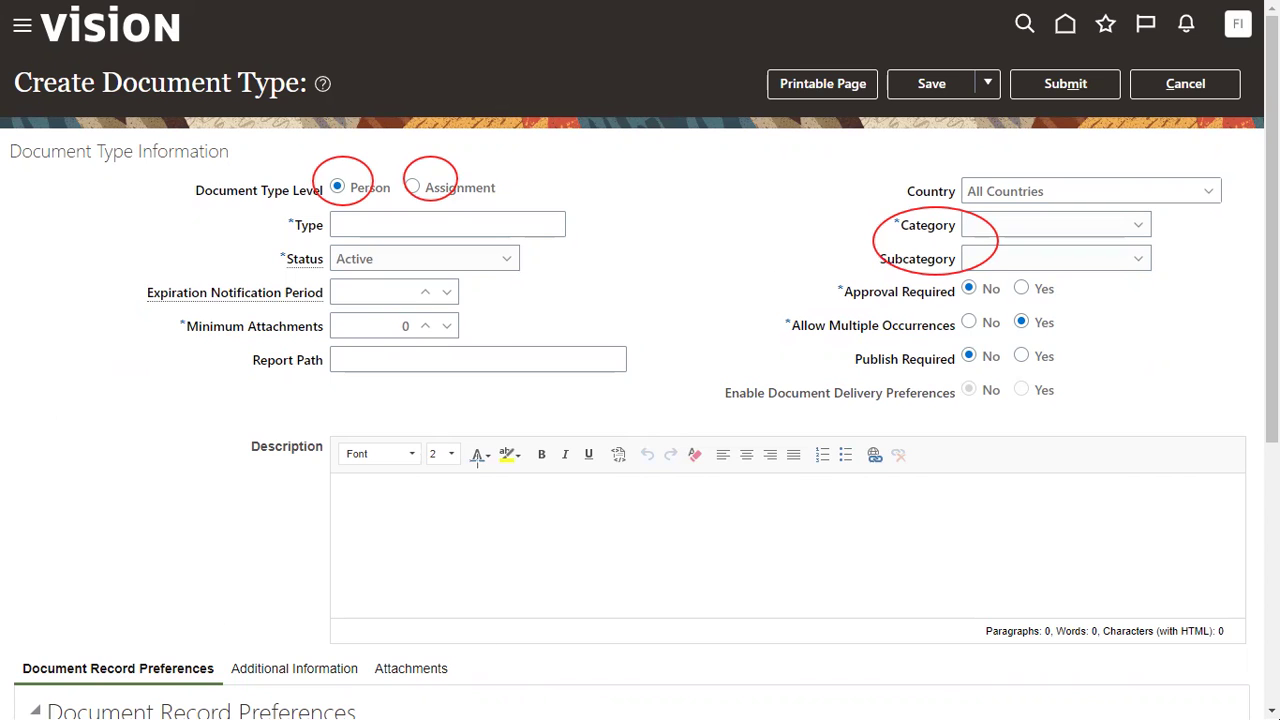
{"action": "mouse_move", "coordinate": [838, 276]}
{"action": "left_mouse_down"}
{"action": "mouse_move", "coordinate": [826, 298]}
{"action": "mouse_move", "coordinate": [894, 318]}
{"action": "left_mouse_up"}
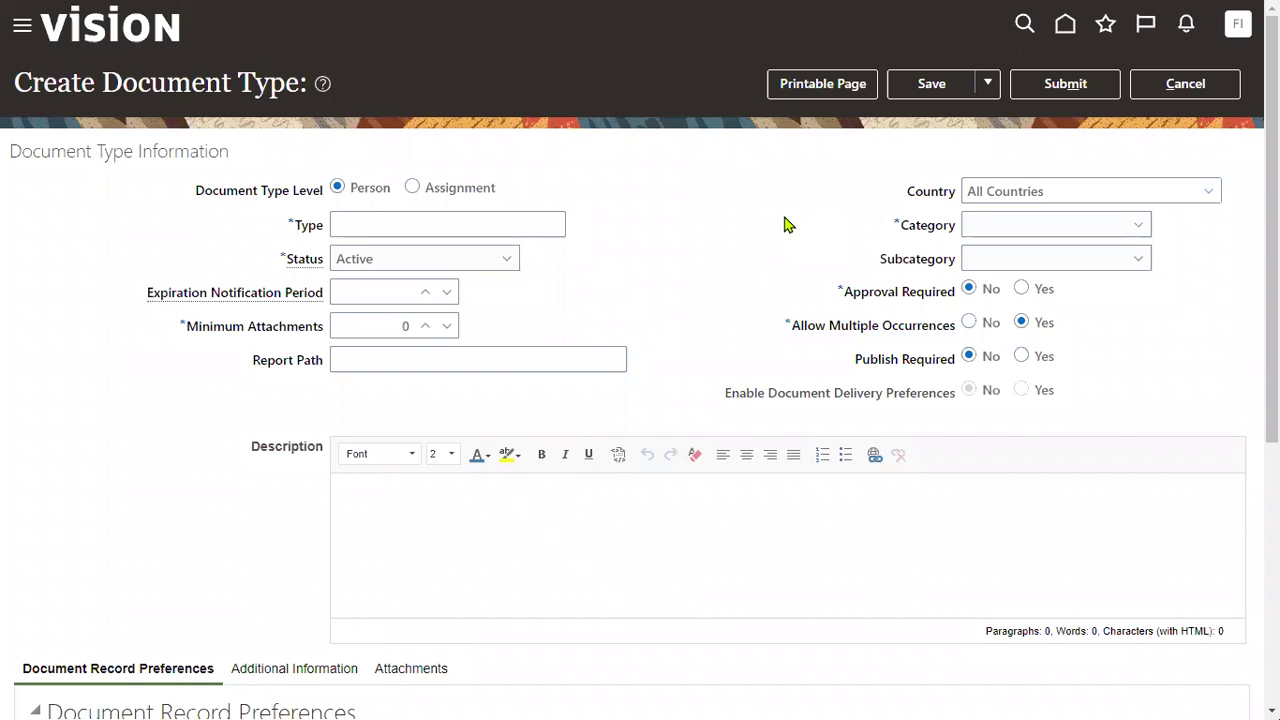
{"action": "key", "text": "alt+Tab"}
Switch to the PowerPoint slideshow and circle the Document Categories and Sub Categories steps in ink.
{"action": "key", "text": "Tab"}
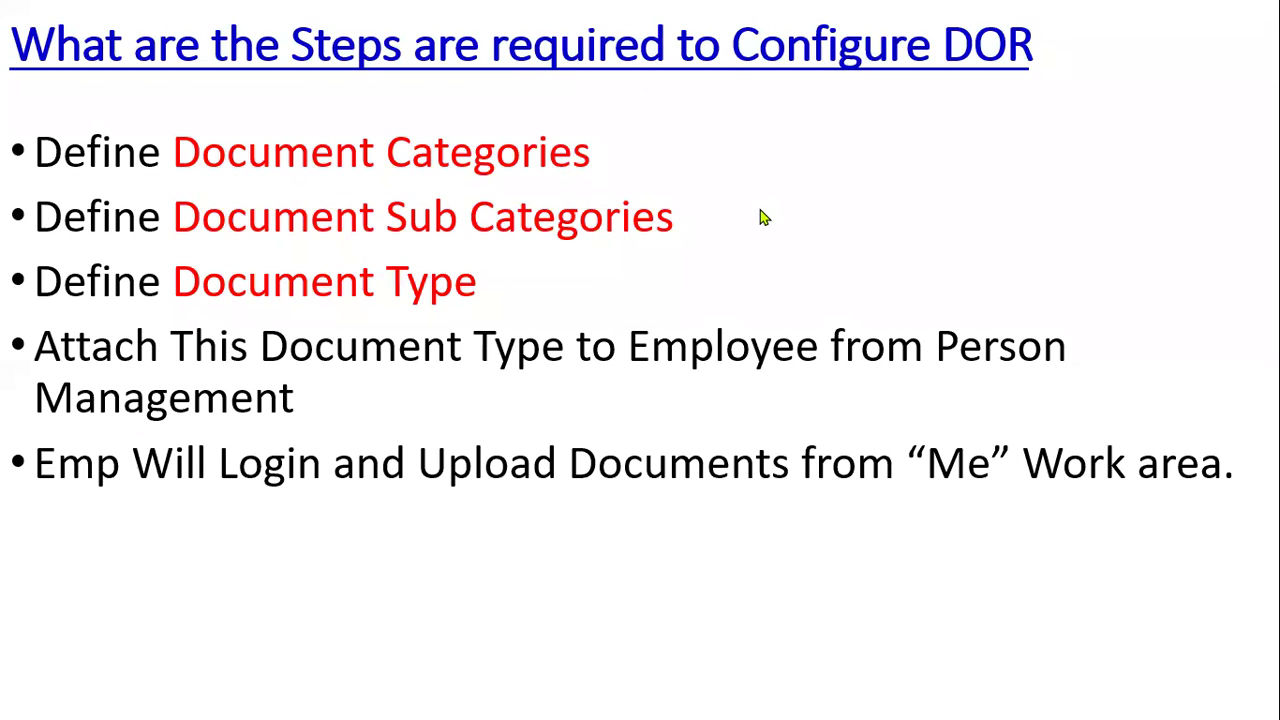
{"action": "mouse_move", "coordinate": [162, 102]}
{"action": "left_mouse_down"}
{"action": "mouse_move", "coordinate": [330, 200]}
{"action": "mouse_move", "coordinate": [629, 251]}
{"action": "mouse_move", "coordinate": [700, 277]}
{"action": "left_mouse_up"}
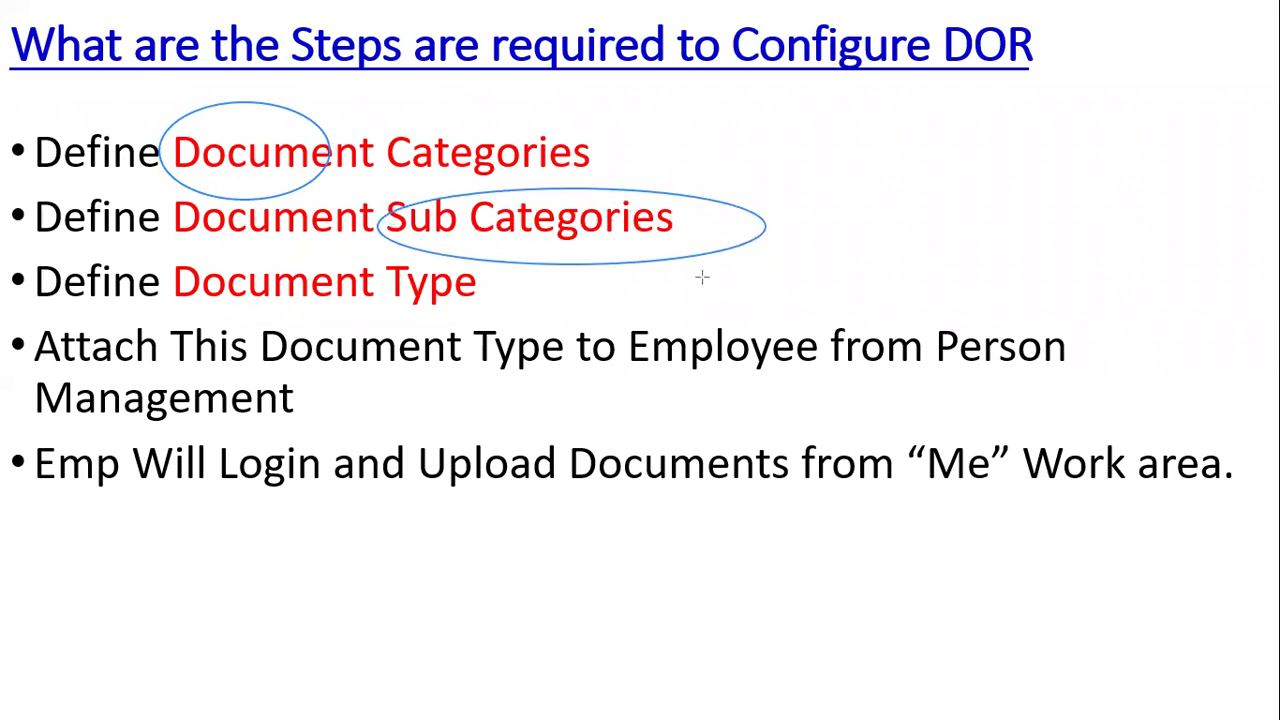